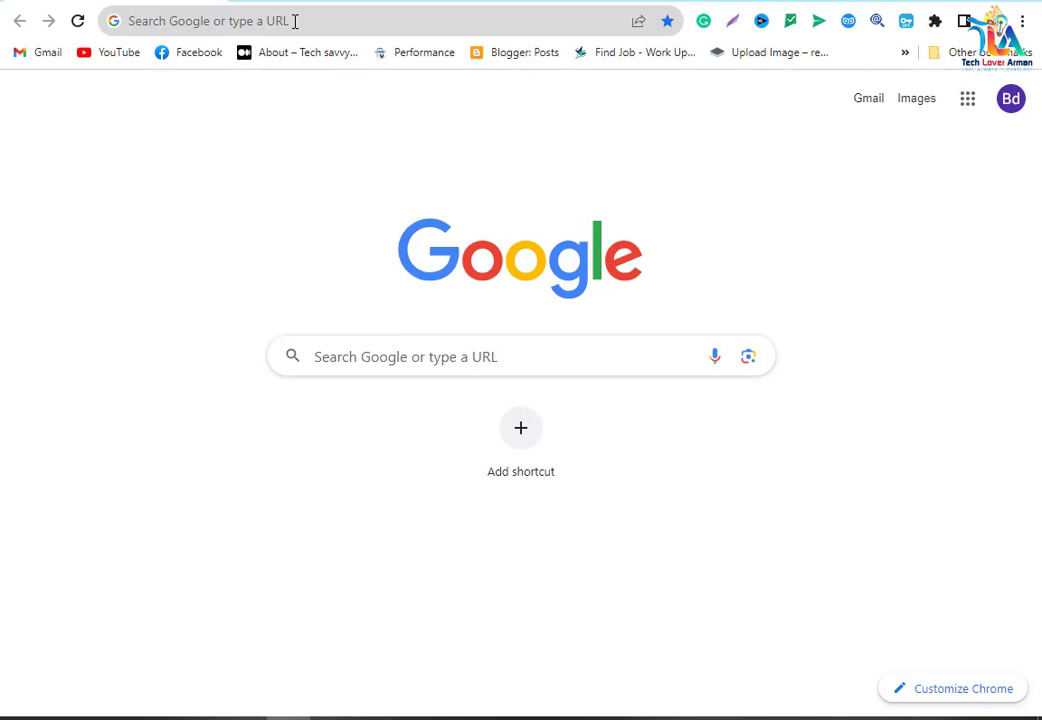
Step: Search Google for "pikbest contributor", open the sponsored Pikbest website result and dismiss its login prompt
{"action": "left_click", "coordinate": [295, 21]}
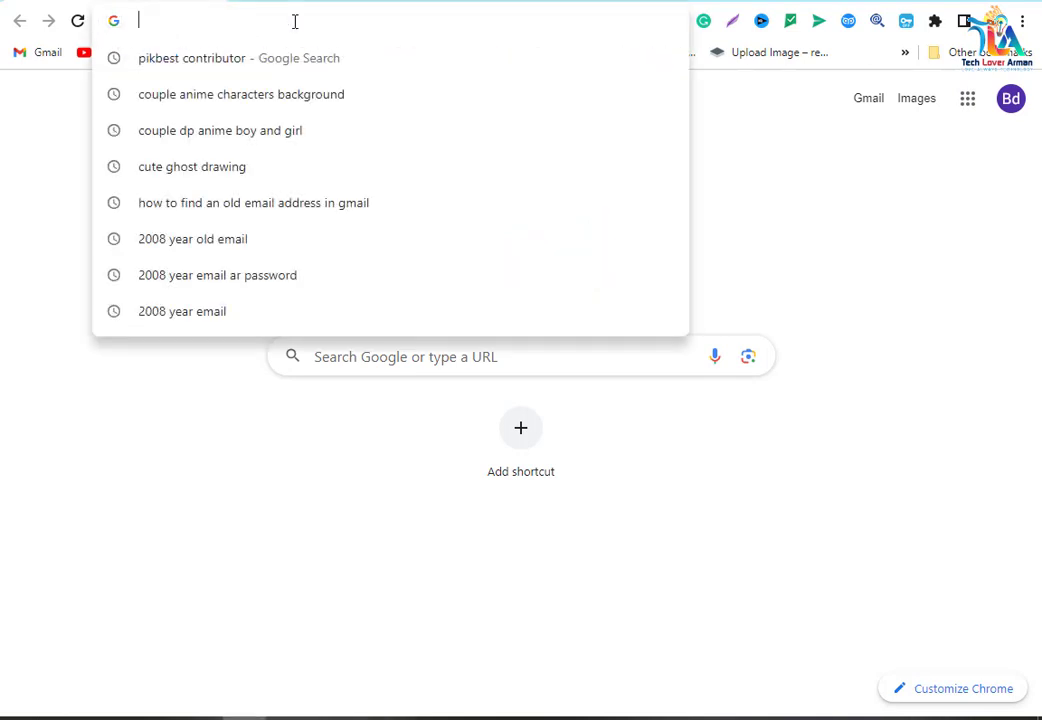
{"action": "type", "text": "pikbest contributor"}
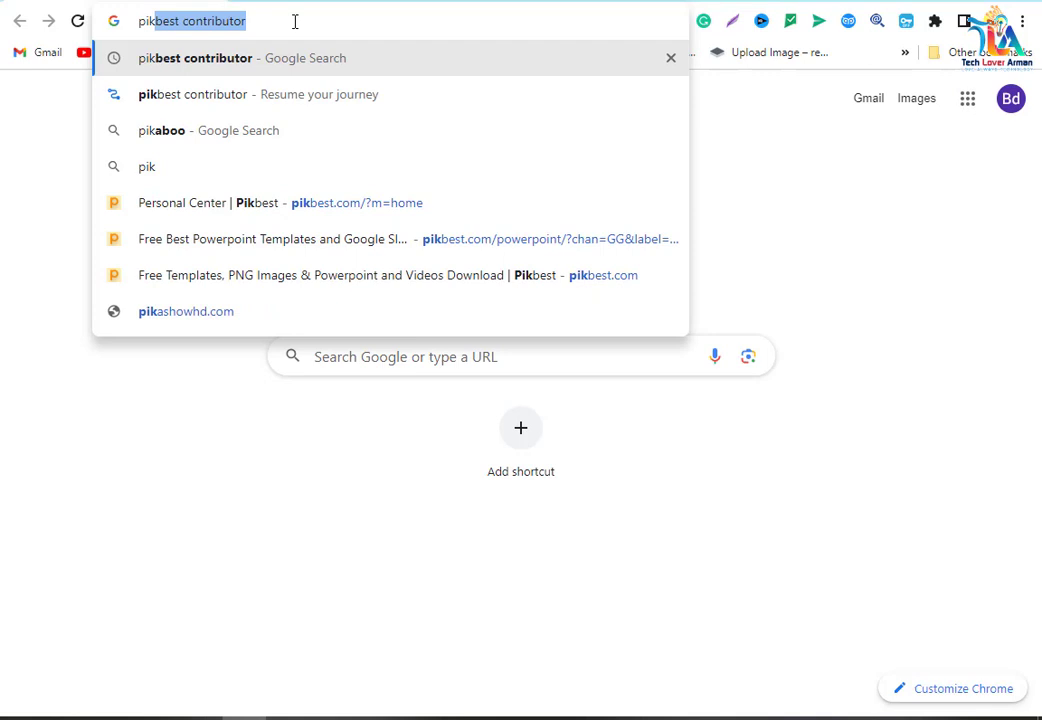
{"action": "key", "text": "Return"}
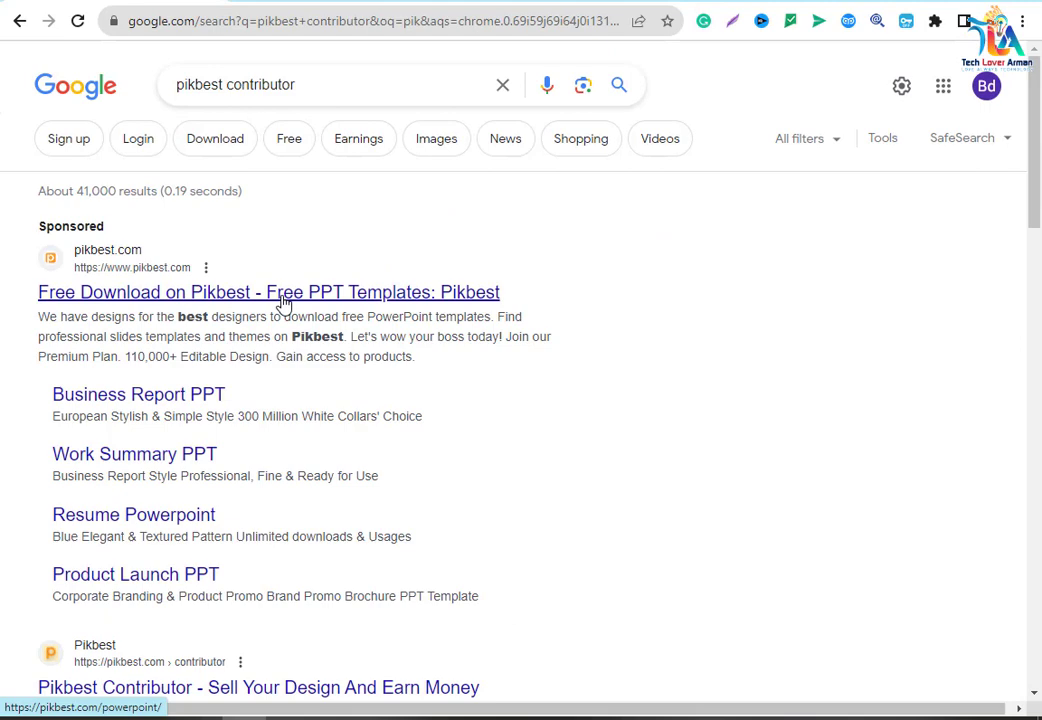
{"action": "left_click", "coordinate": [284, 300]}
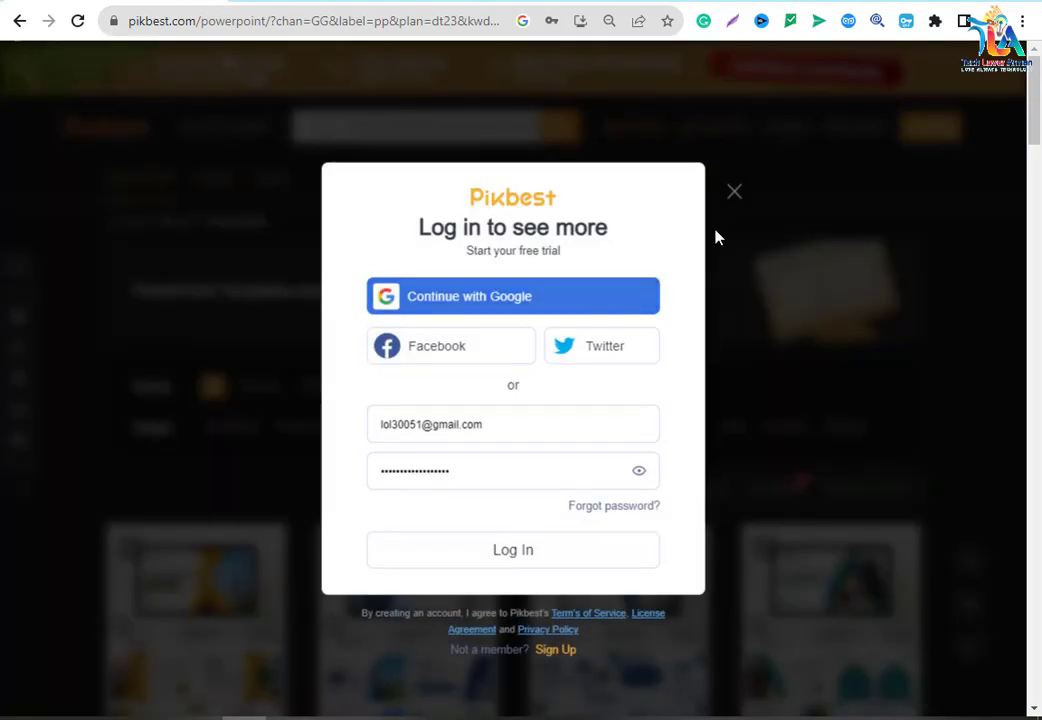
{"action": "left_click", "coordinate": [736, 196]}
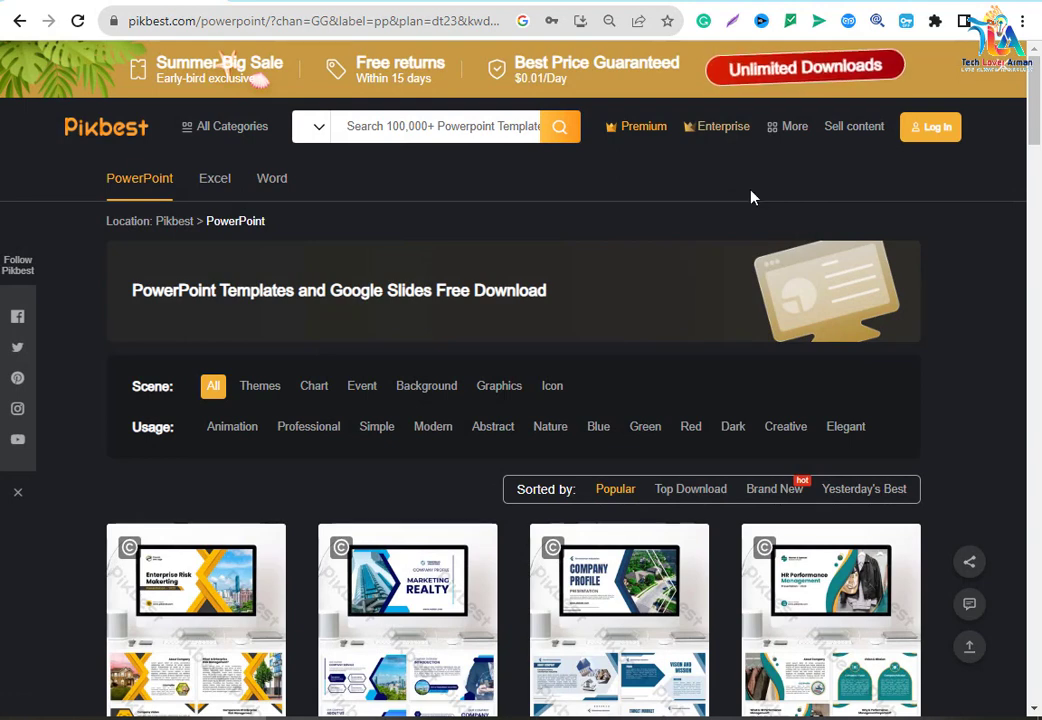
Step: Examine the Pikbest login form, the sign-up options and the email registration form, and close the dialog
{"action": "left_click", "coordinate": [924, 138]}
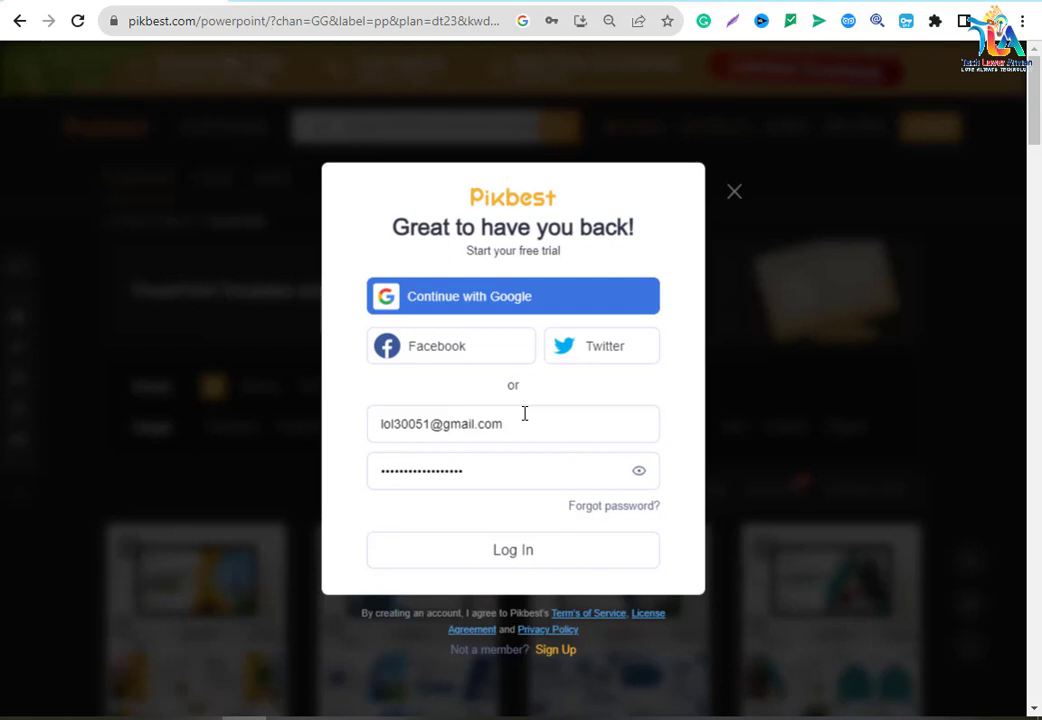
{"action": "left_click", "coordinate": [733, 194]}
{"action": "left_click", "coordinate": [924, 130]}
{"action": "left_click", "coordinate": [556, 652]}
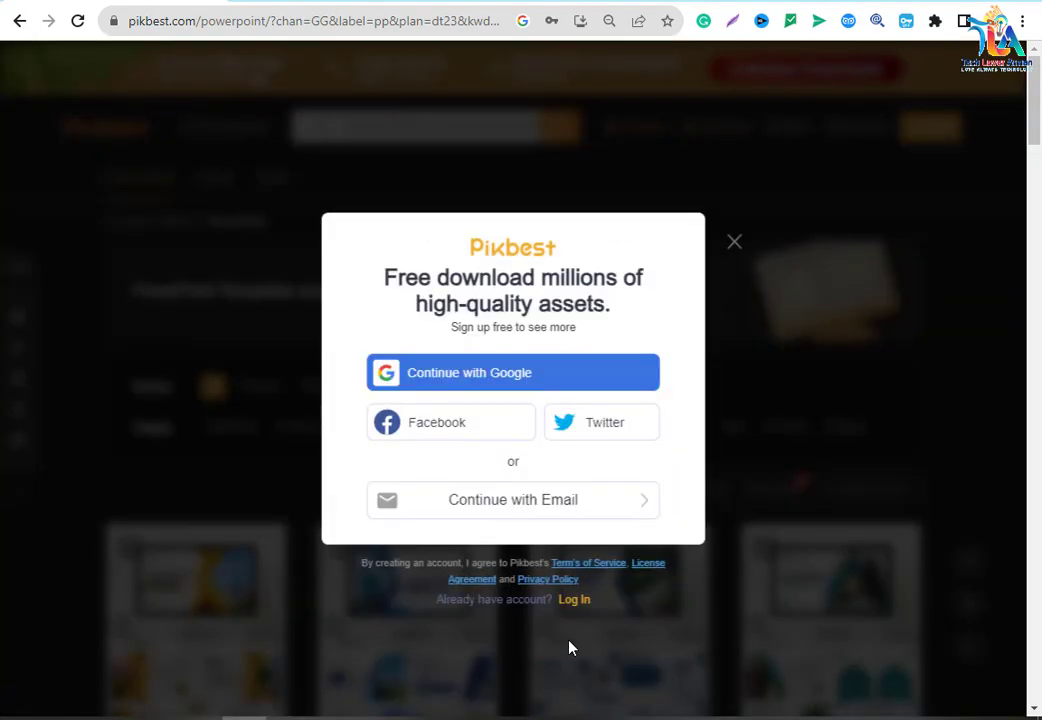
{"action": "left_click", "coordinate": [520, 513]}
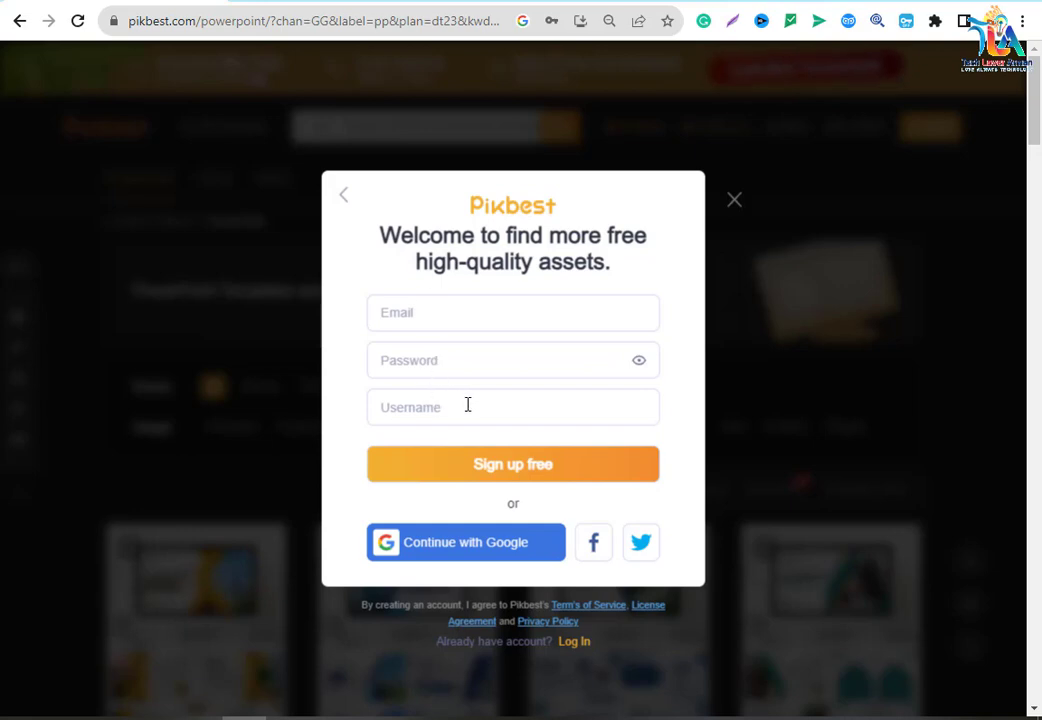
{"action": "left_click", "coordinate": [350, 198]}
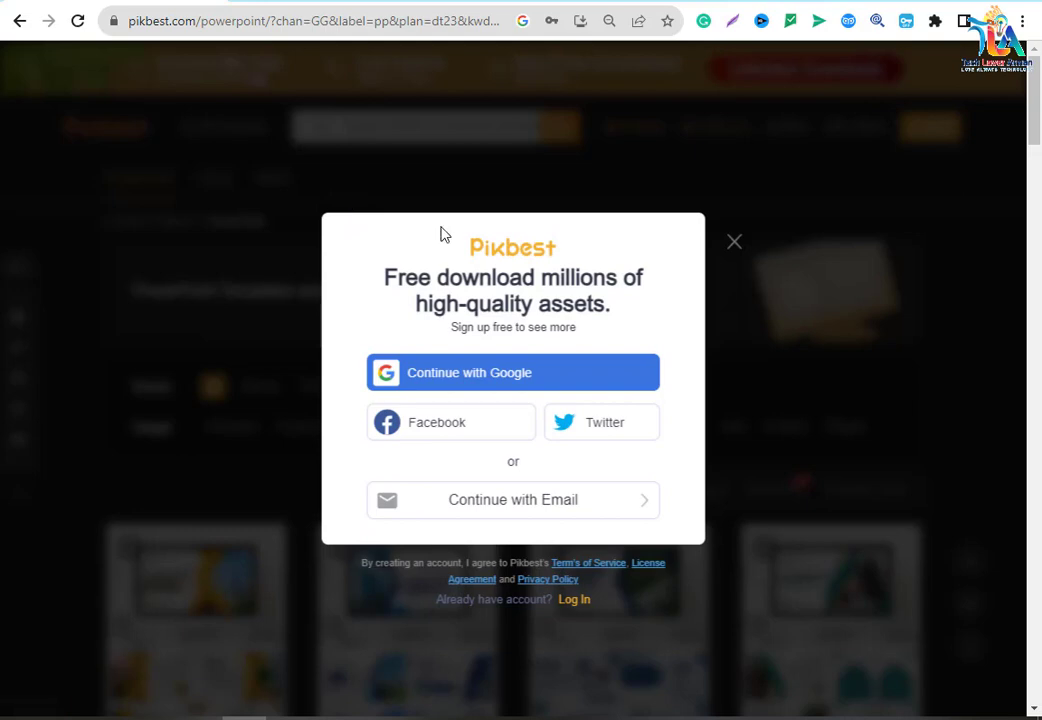
{"action": "left_click", "coordinate": [733, 245]}
Step: Log in to Pikbest with the saved email and password and open the account's Upload My Work page
{"action": "left_click", "coordinate": [925, 132]}
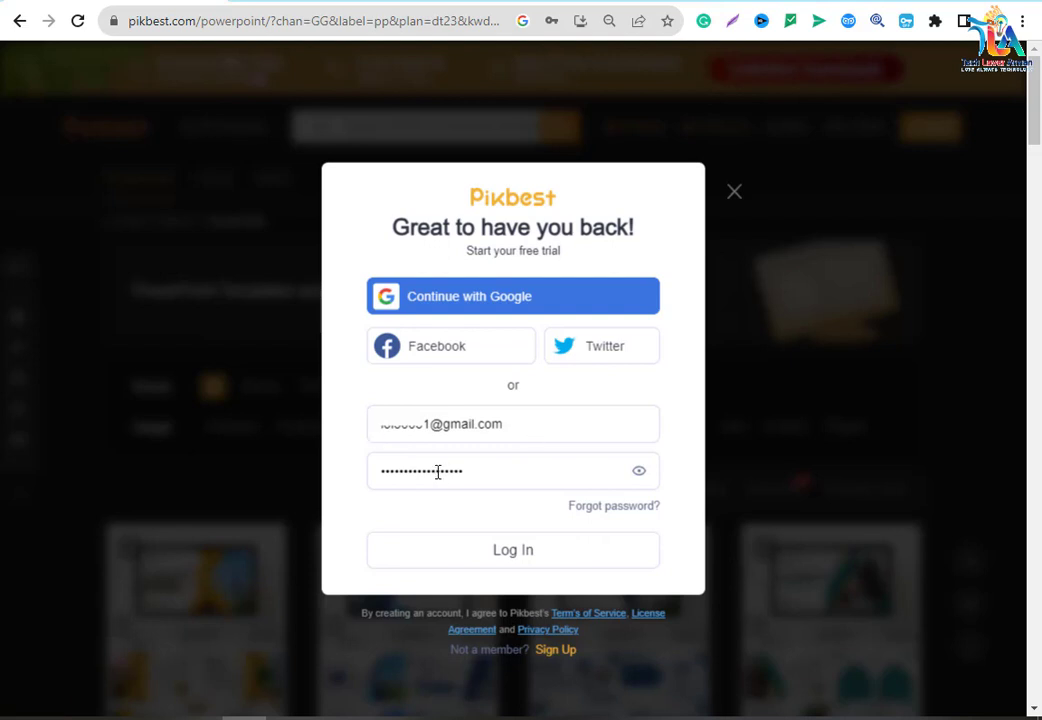
{"action": "left_click", "coordinate": [526, 562]}
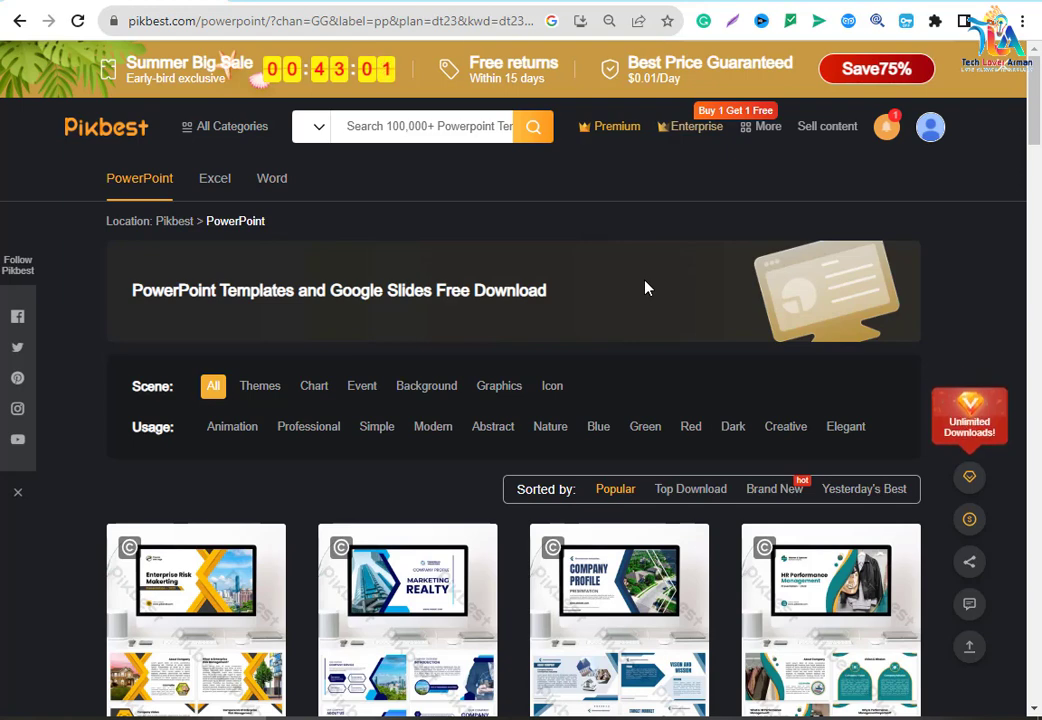
{"action": "left_click", "coordinate": [940, 138]}
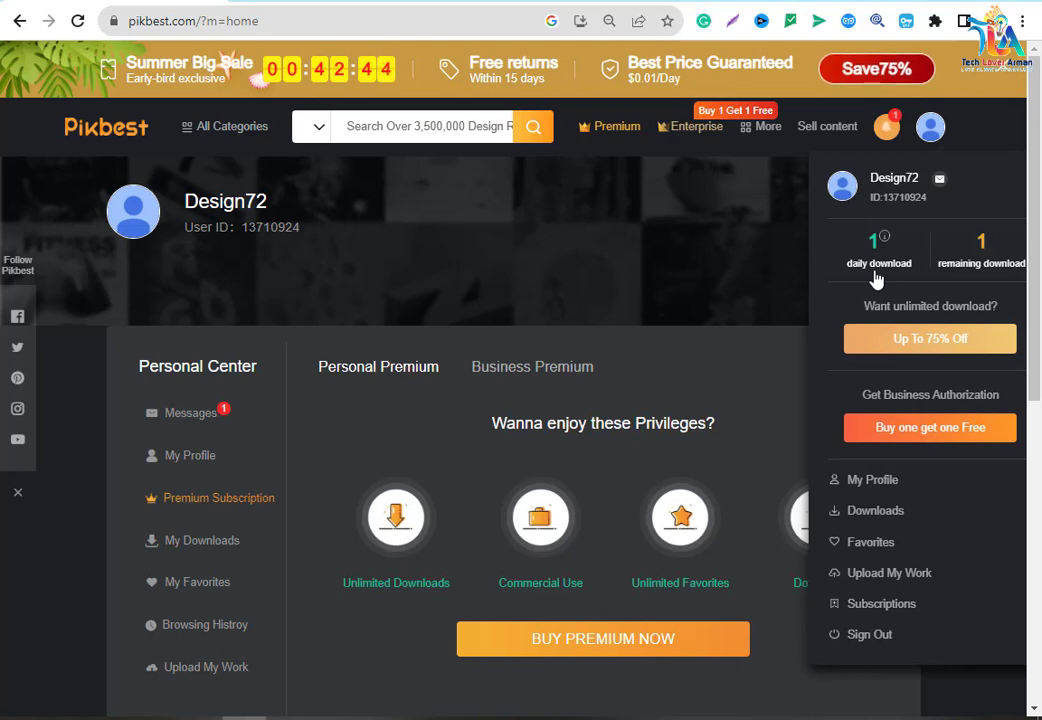
{"action": "left_click", "coordinate": [885, 590]}
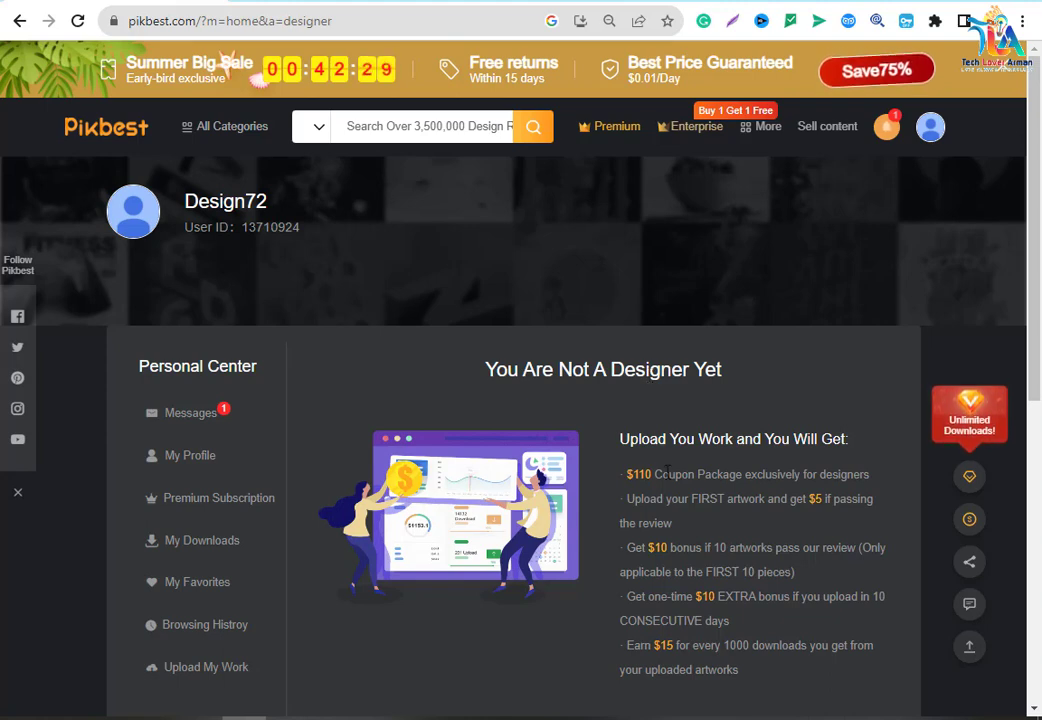
Step: Review the rewards for uploading work and join as a contributor to start the designer application
{"action": "scroll", "coordinate": [667, 474], "scroll_direction": "down", "scroll_amount": 2}
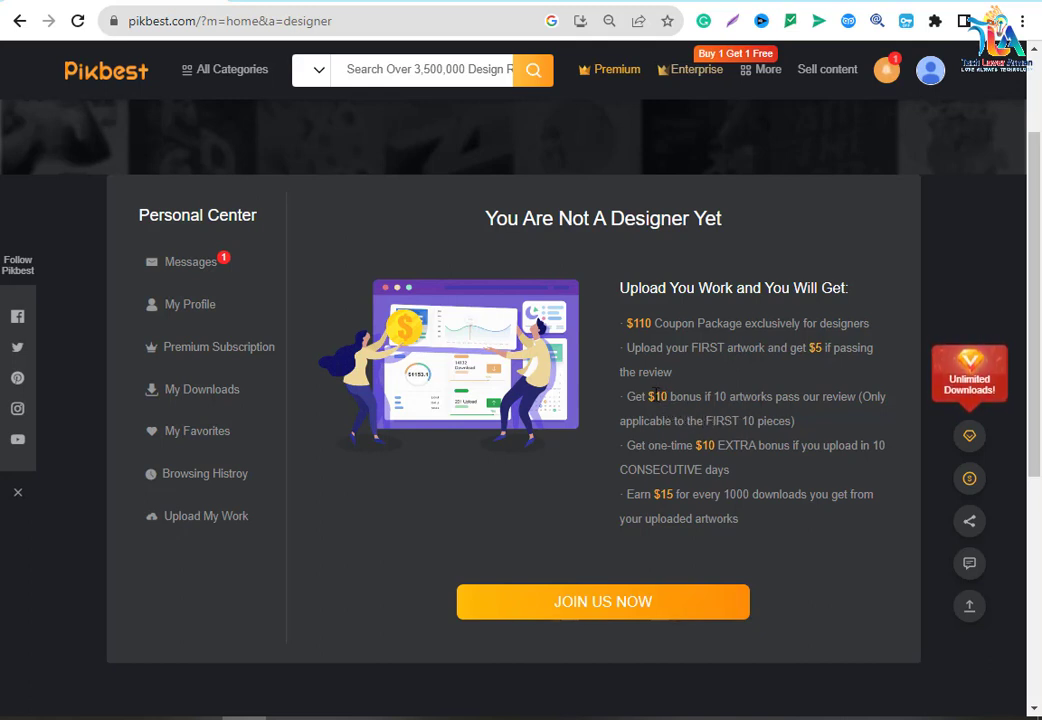
{"action": "left_click_drag", "start_coordinate": [649, 397], "coordinate": [688, 397]}
{"action": "left_click", "coordinate": [721, 398]}
{"action": "left_click", "coordinate": [620, 620]}
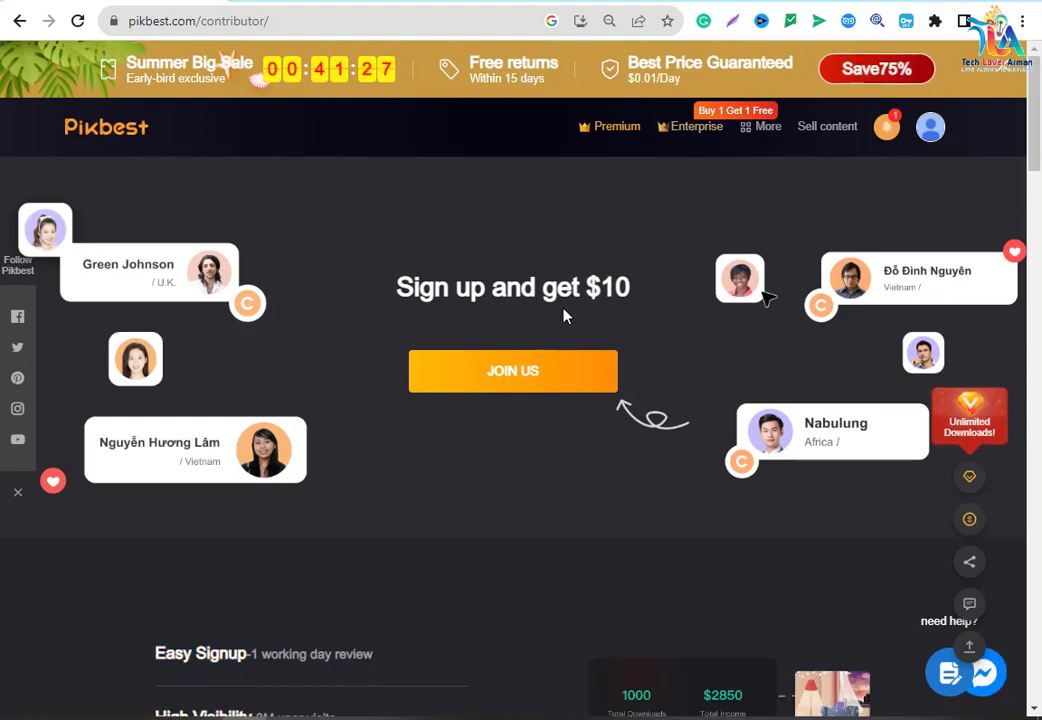
{"action": "left_click", "coordinate": [516, 387]}
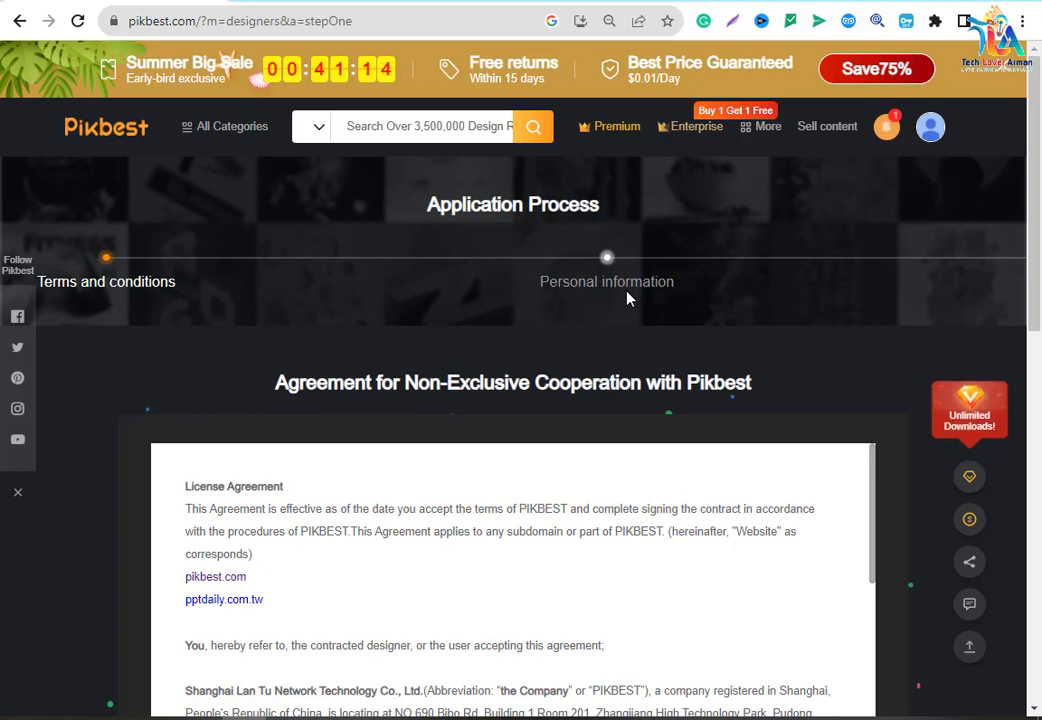
Step: Read through the non-exclusive cooperation agreement, accept the terms and conditions and proceed with the sign-up
{"action": "scroll", "coordinate": [512, 530], "scroll_direction": "down", "scroll_amount": 2}
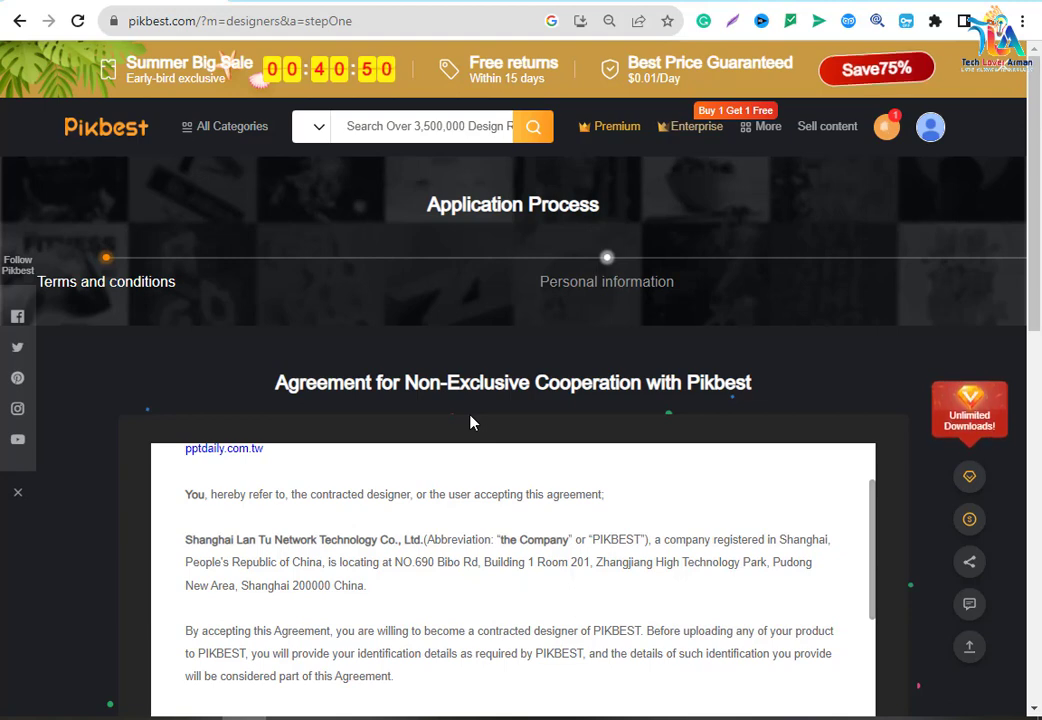
{"action": "scroll", "coordinate": [472, 423], "scroll_direction": "down", "scroll_amount": 5}
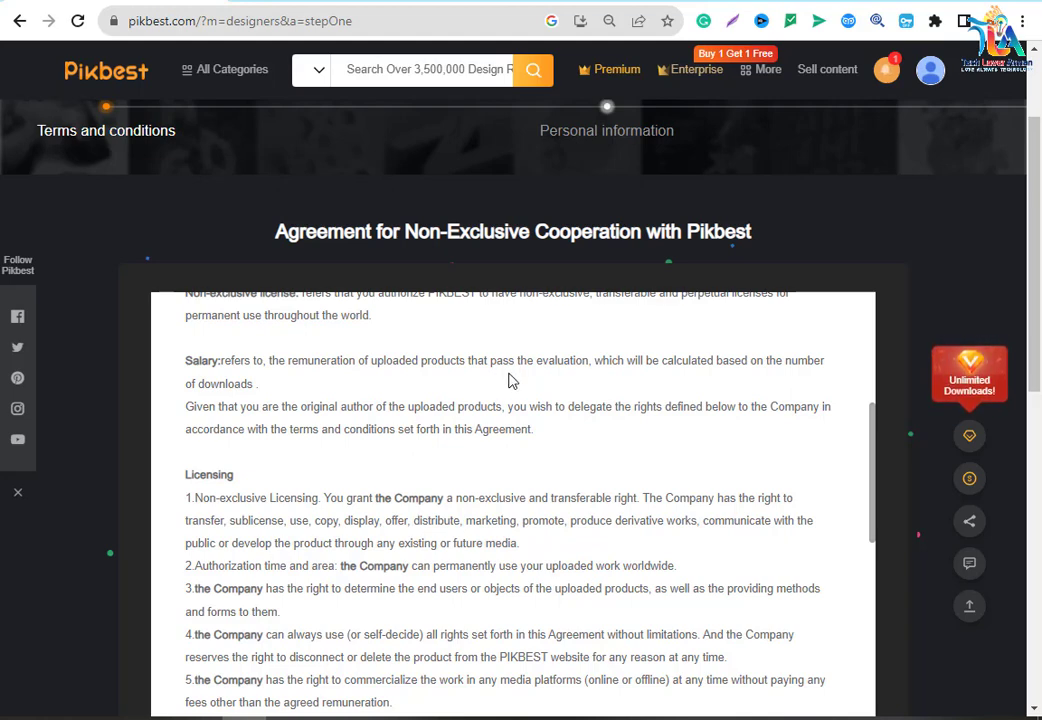
{"action": "scroll", "coordinate": [508, 381], "scroll_direction": "down", "scroll_amount": 3}
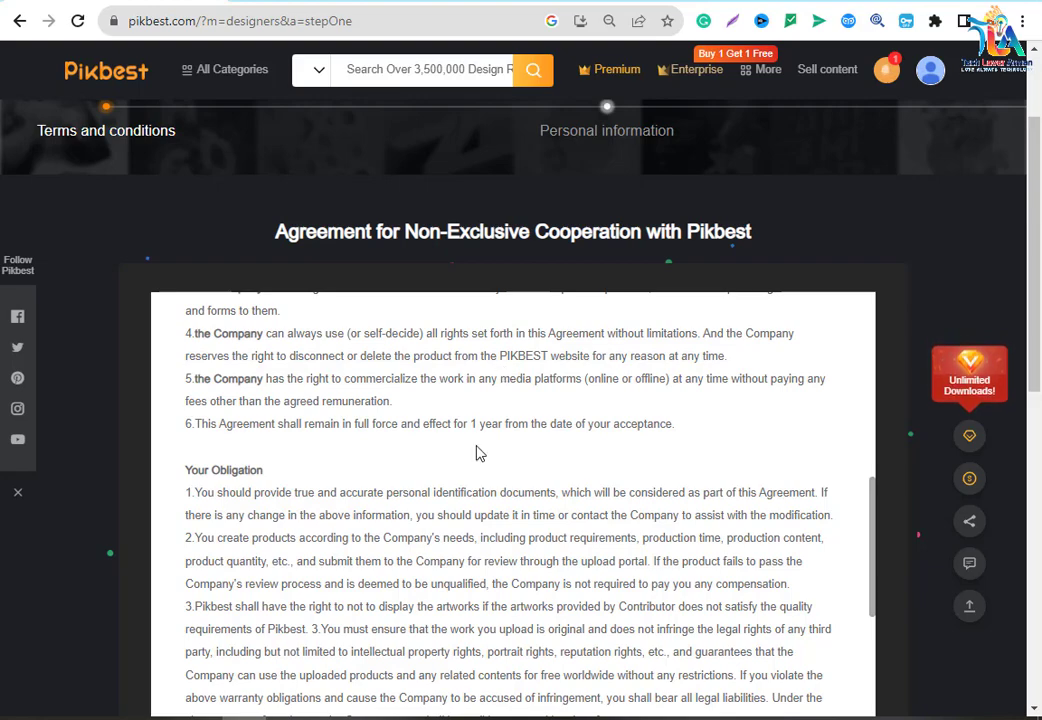
{"action": "scroll", "coordinate": [477, 449], "scroll_direction": "down", "scroll_amount": 8}
{"action": "scroll", "coordinate": [479, 455], "scroll_direction": "down", "scroll_amount": 8}
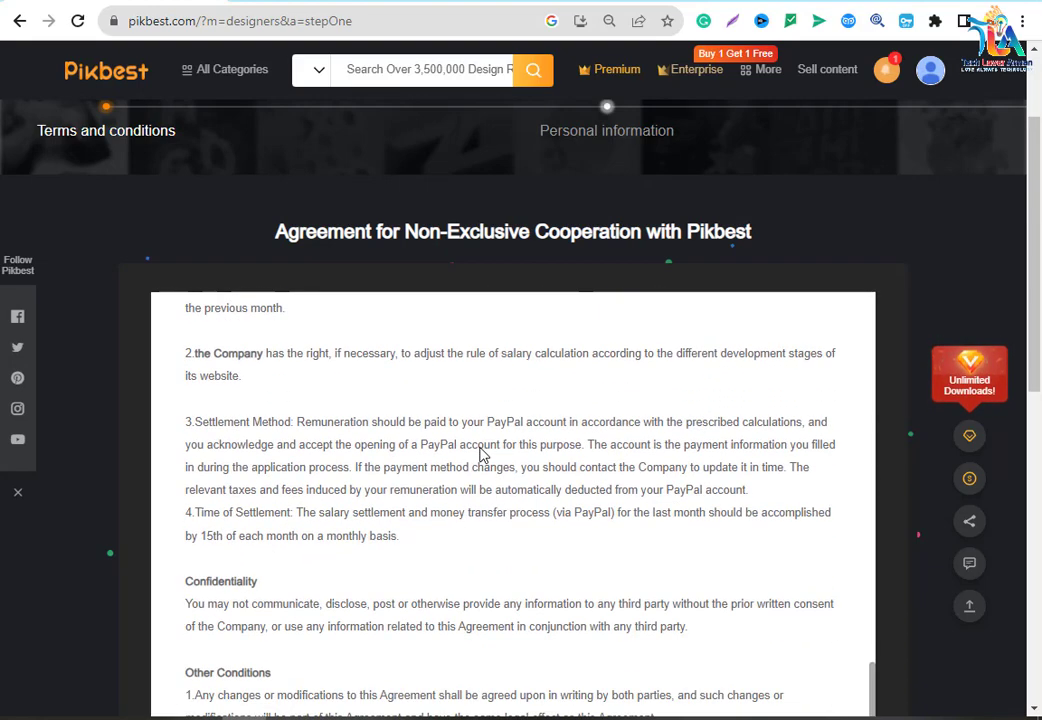
{"action": "scroll", "coordinate": [481, 455], "scroll_direction": "down", "scroll_amount": 5}
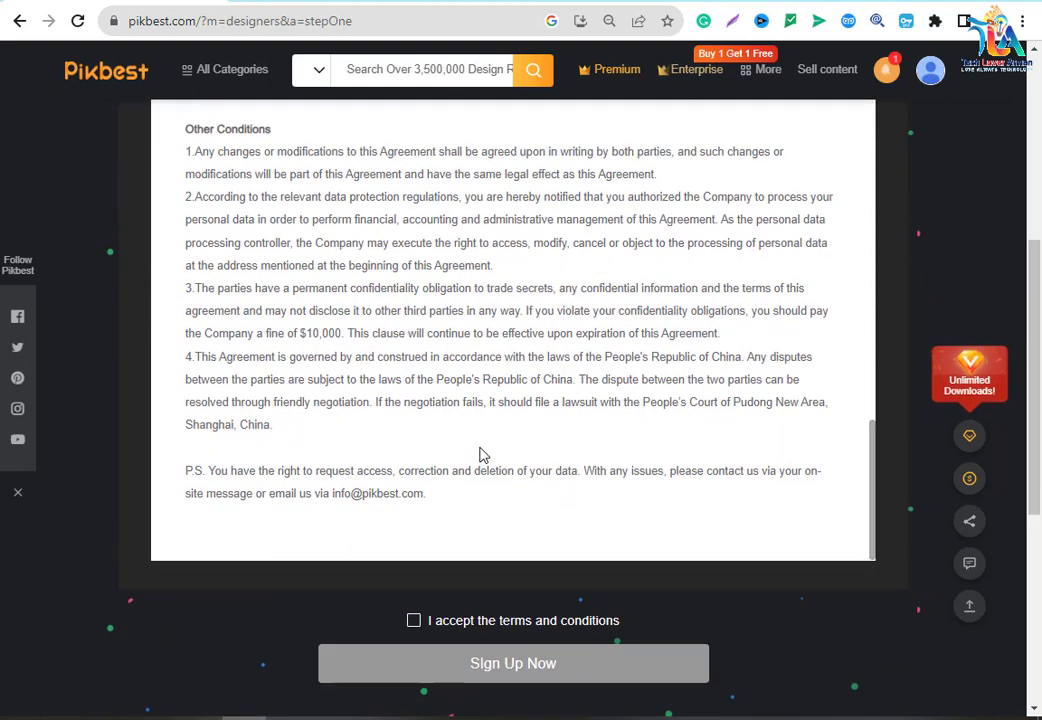
{"action": "left_click", "coordinate": [414, 621]}
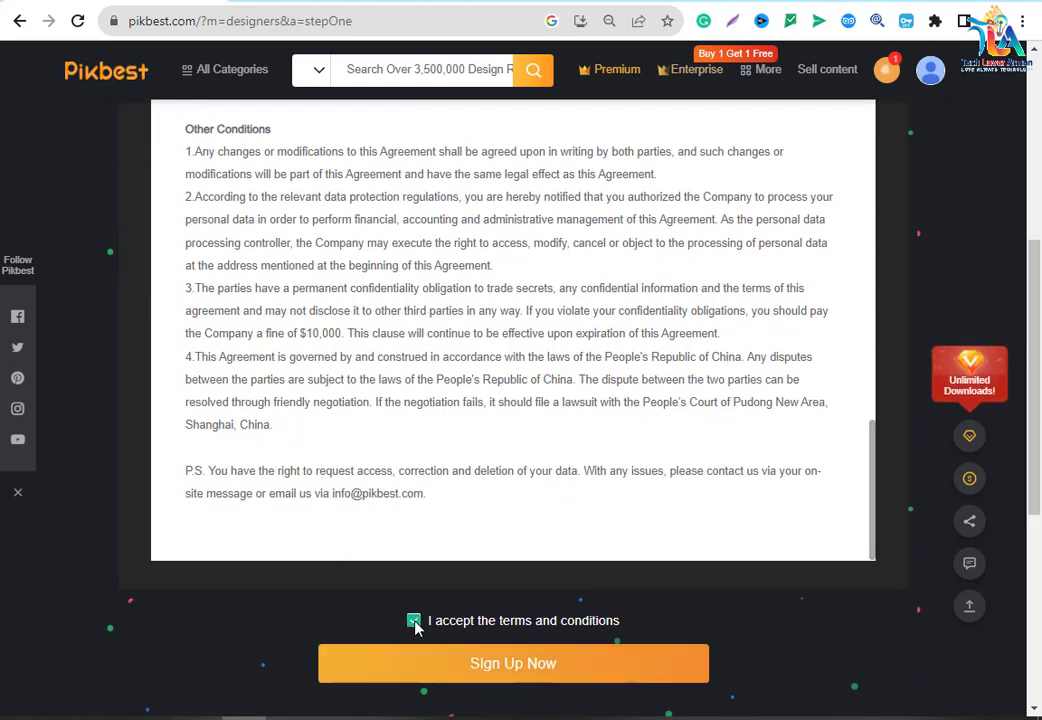
{"action": "left_click", "coordinate": [527, 676]}
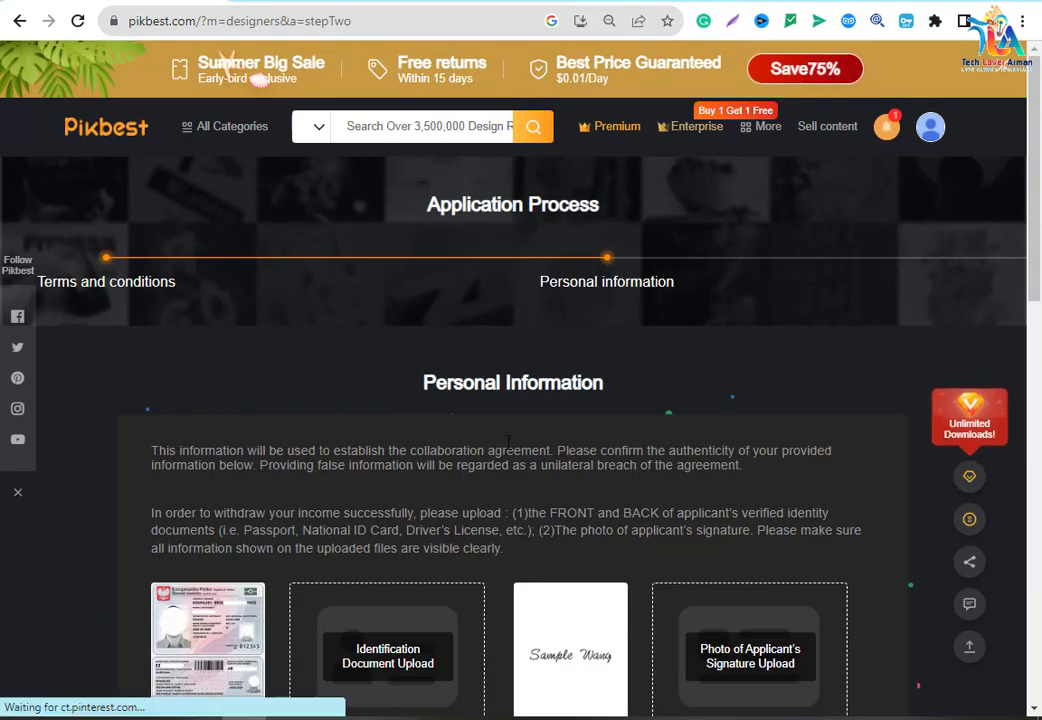
Step: Switch to Photoshop, inspect the front-and-back ID card collage and its canvas size, and return to the Pikbest application form in Chrome
{"action": "scroll", "coordinate": [507, 447], "scroll_direction": "down", "scroll_amount": 2}
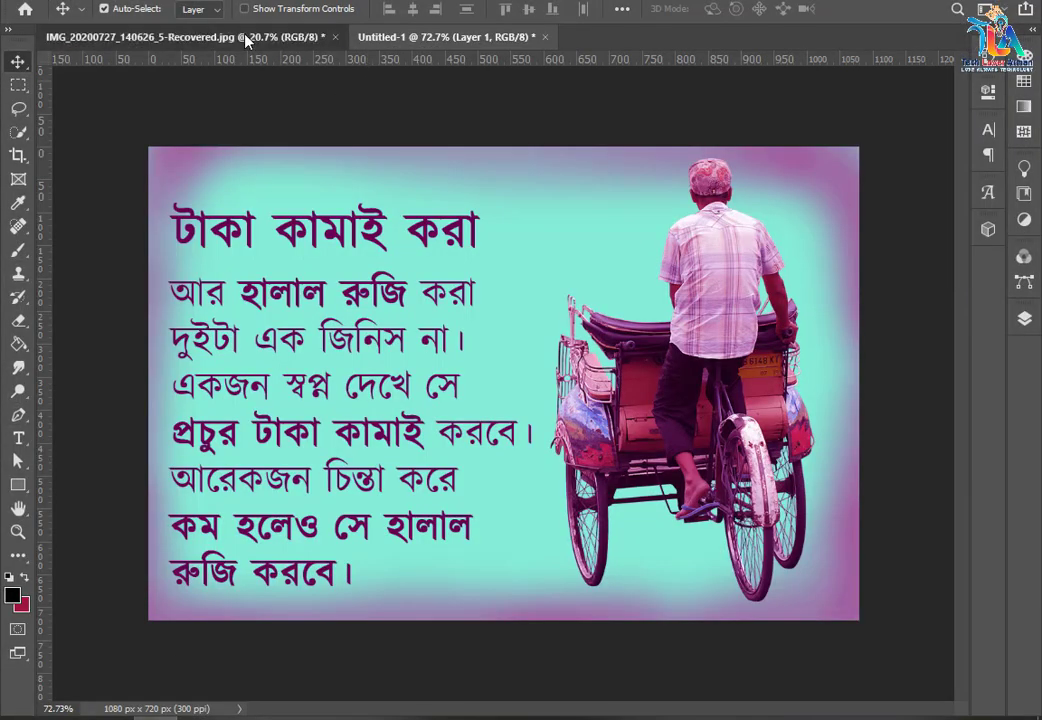
{"action": "left_click", "coordinate": [245, 40]}
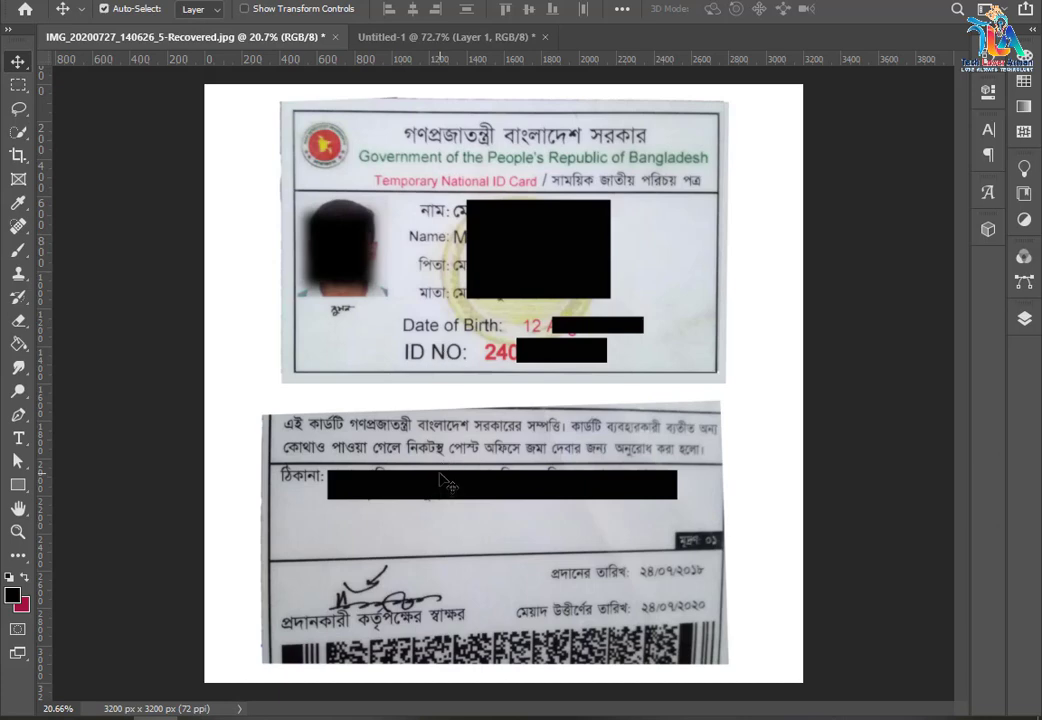
{"action": "left_click", "coordinate": [105, 0]}
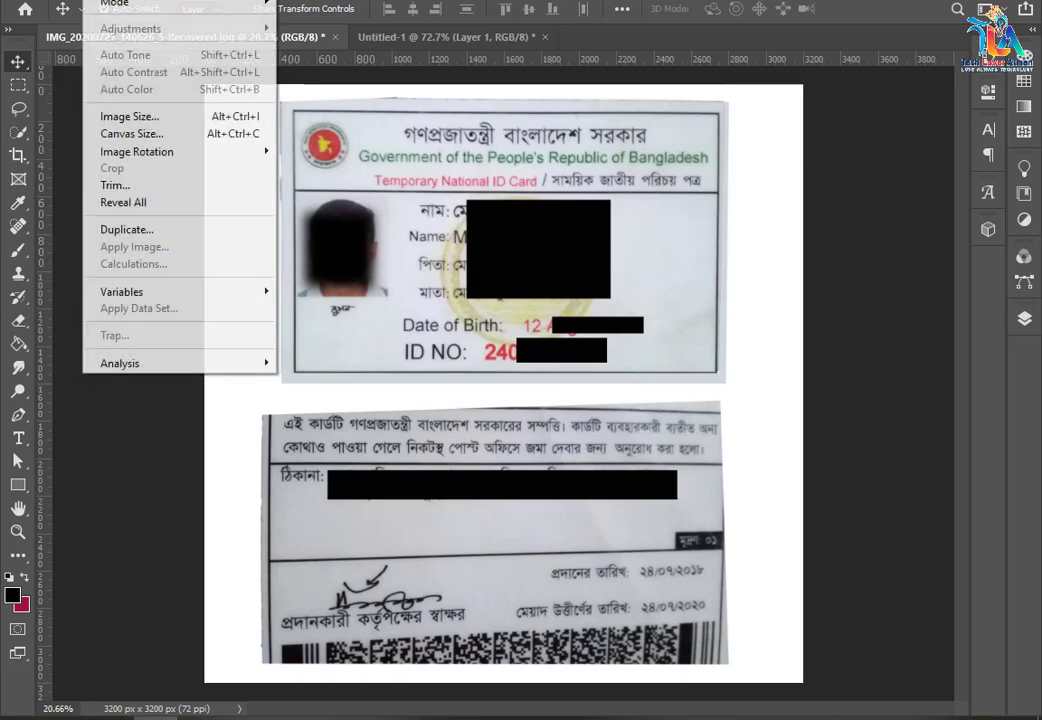
{"action": "left_click", "coordinate": [175, 141]}
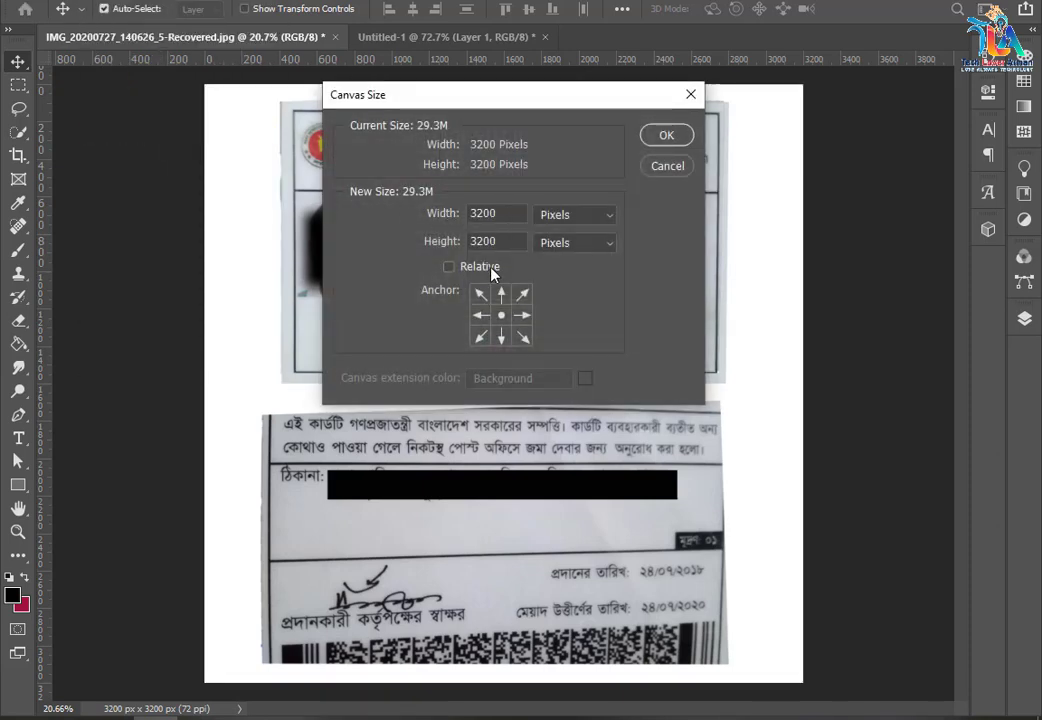
{"action": "left_click", "coordinate": [690, 94]}
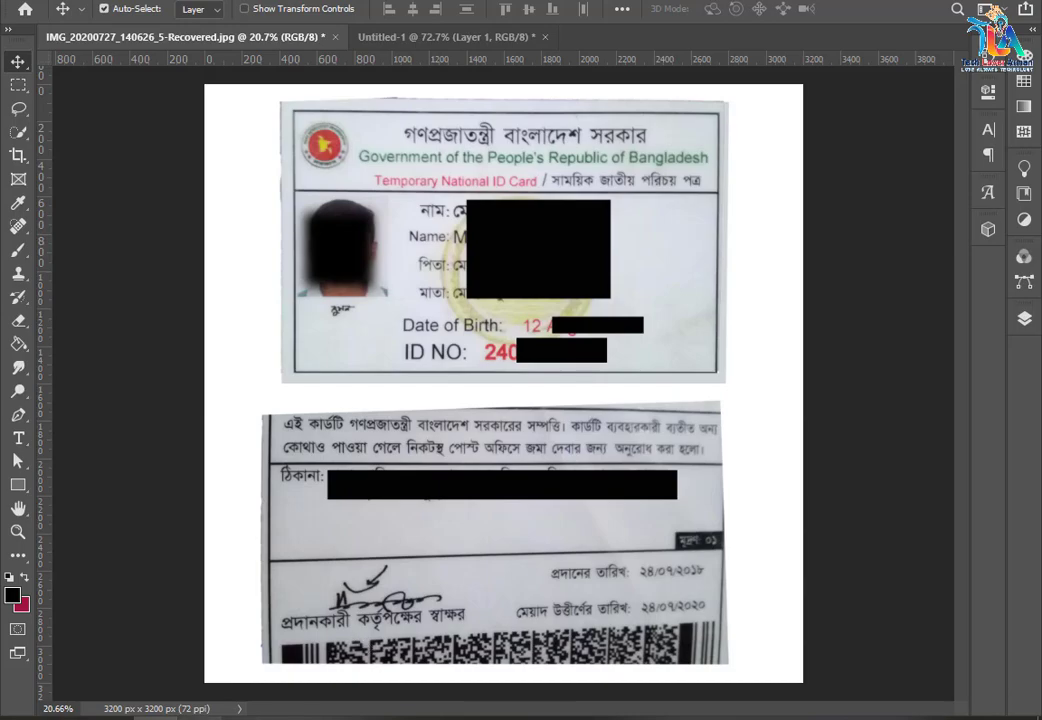
{"action": "key", "text": "alt+Tab"}
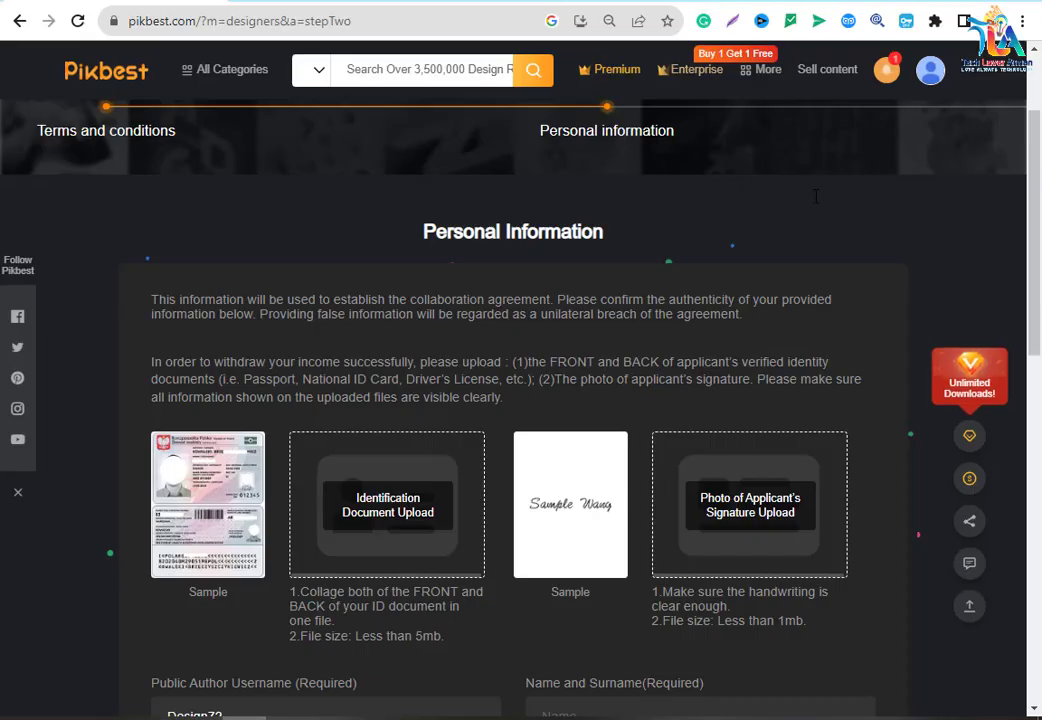
Step: Check the file picker for the identification document upload and examine the required personal information fields below it
{"action": "left_click", "coordinate": [403, 521]}
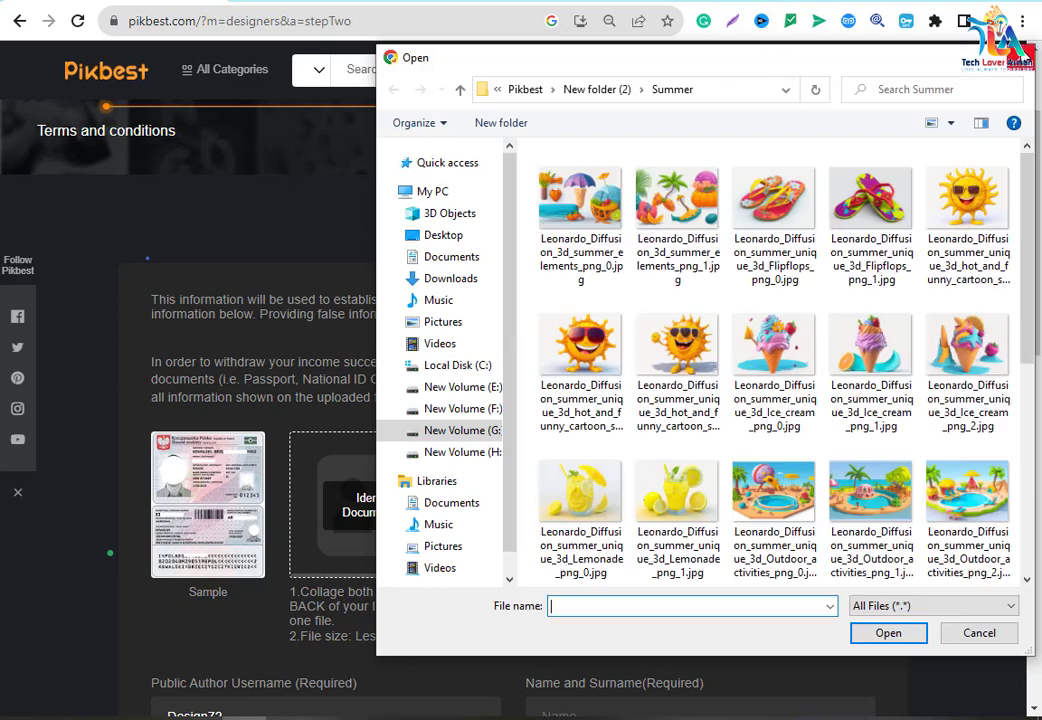
{"action": "key", "text": "Escape"}
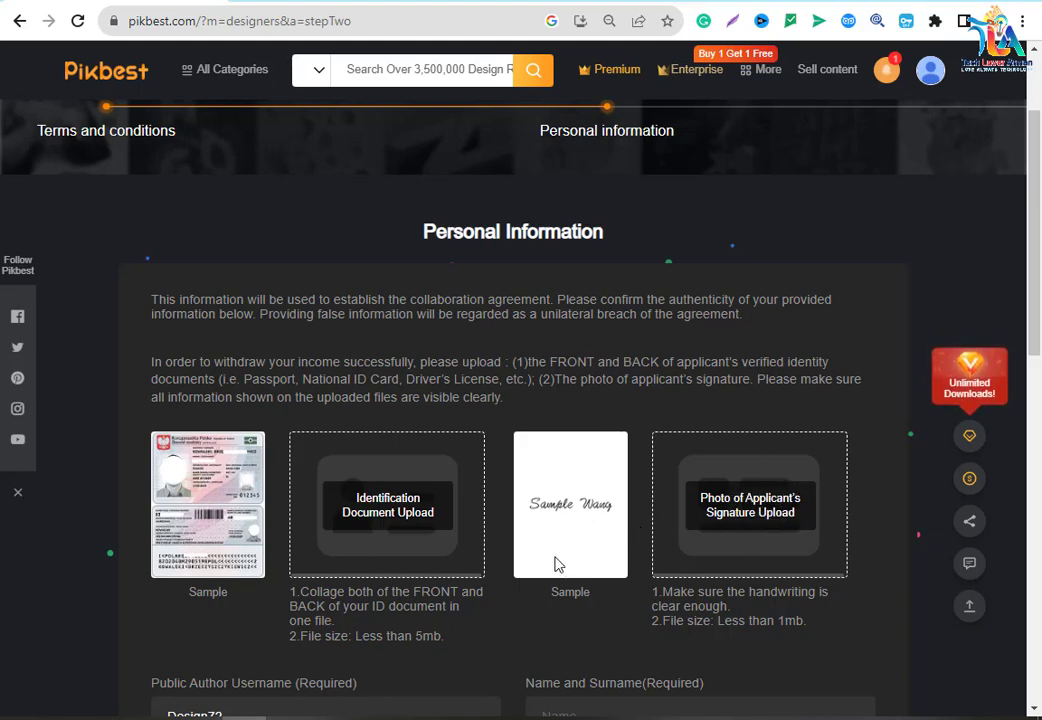
{"action": "scroll", "coordinate": [558, 565], "scroll_direction": "down", "scroll_amount": 2}
{"action": "scroll", "coordinate": [558, 565], "scroll_direction": "down", "scroll_amount": 2}
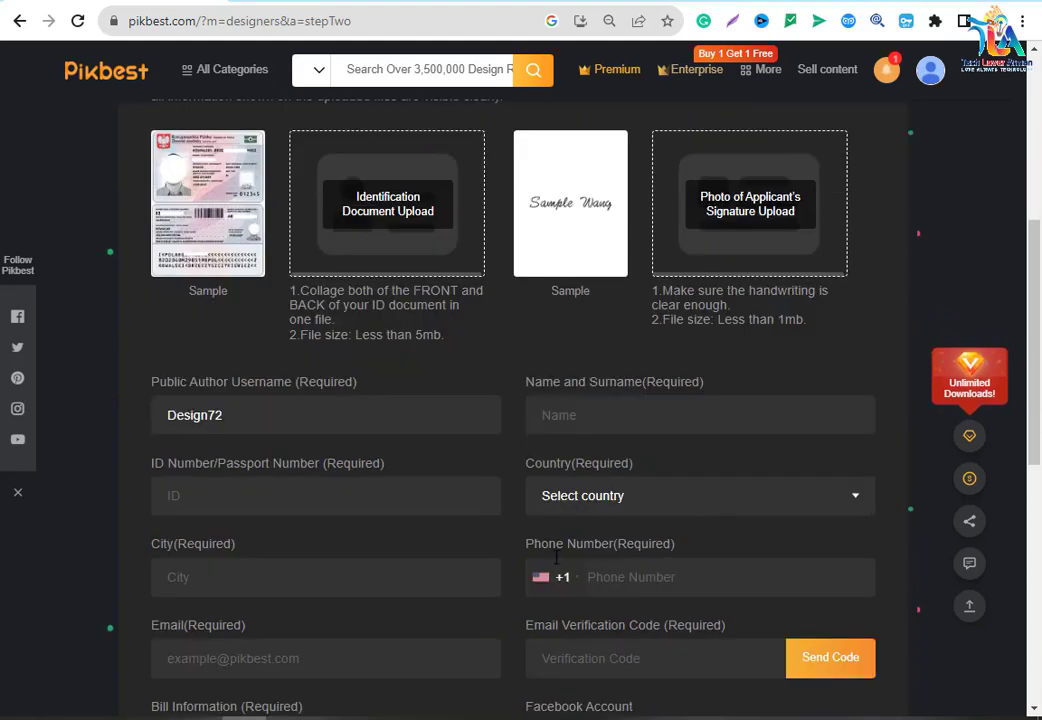
{"action": "scroll", "coordinate": [555, 560], "scroll_direction": "down", "scroll_amount": 2}
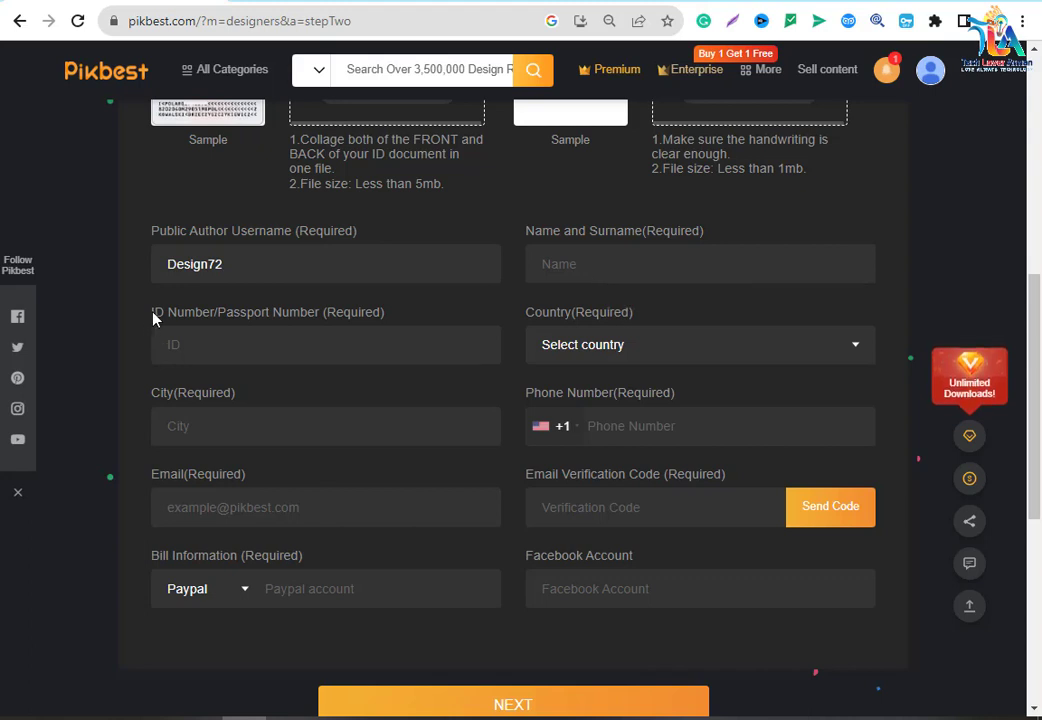
{"action": "left_click_drag", "start_coordinate": [204, 319], "coordinate": [224, 321]}
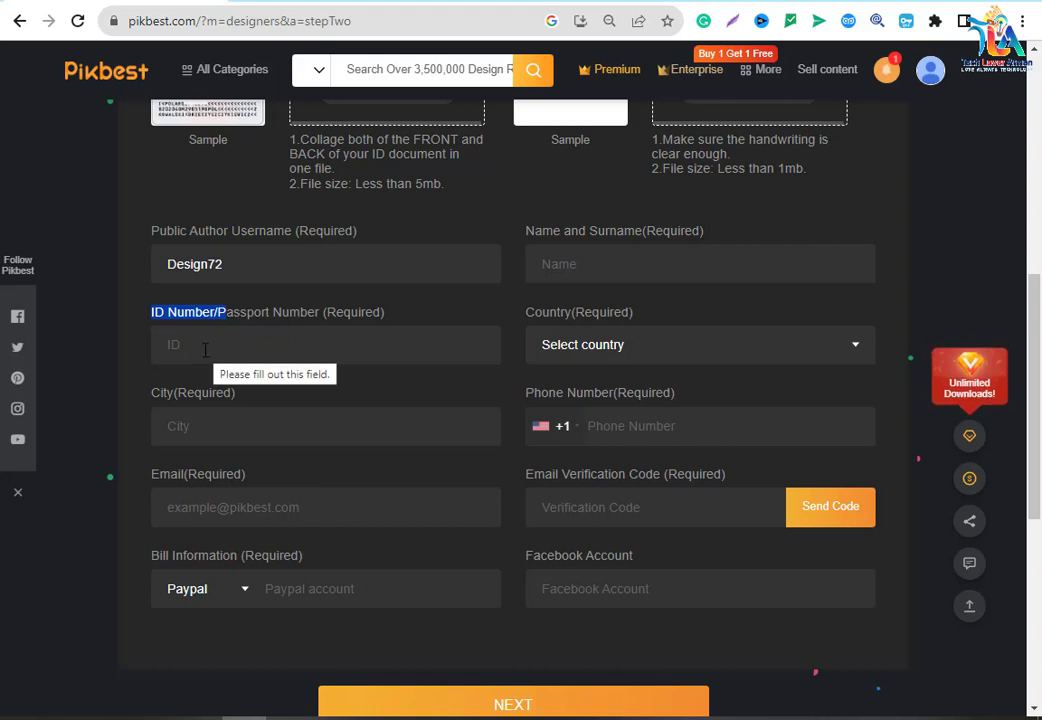
{"action": "left_click", "coordinate": [423, 330]}
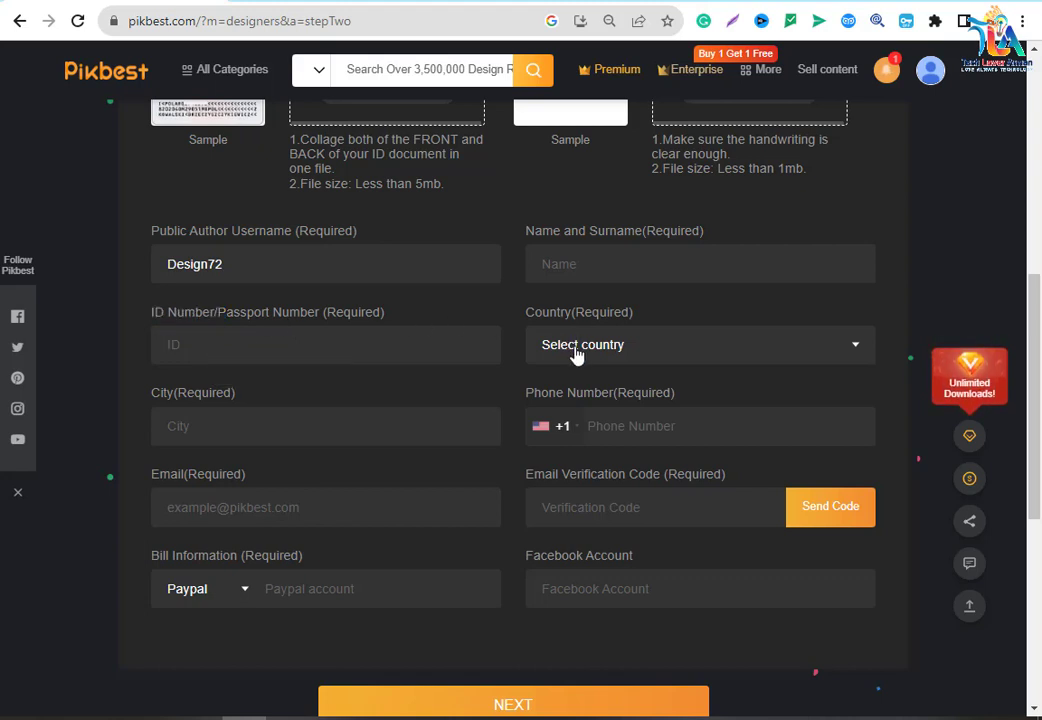
Step: Set the country in the personal information form to Bangladesh
{"action": "left_click", "coordinate": [629, 348]}
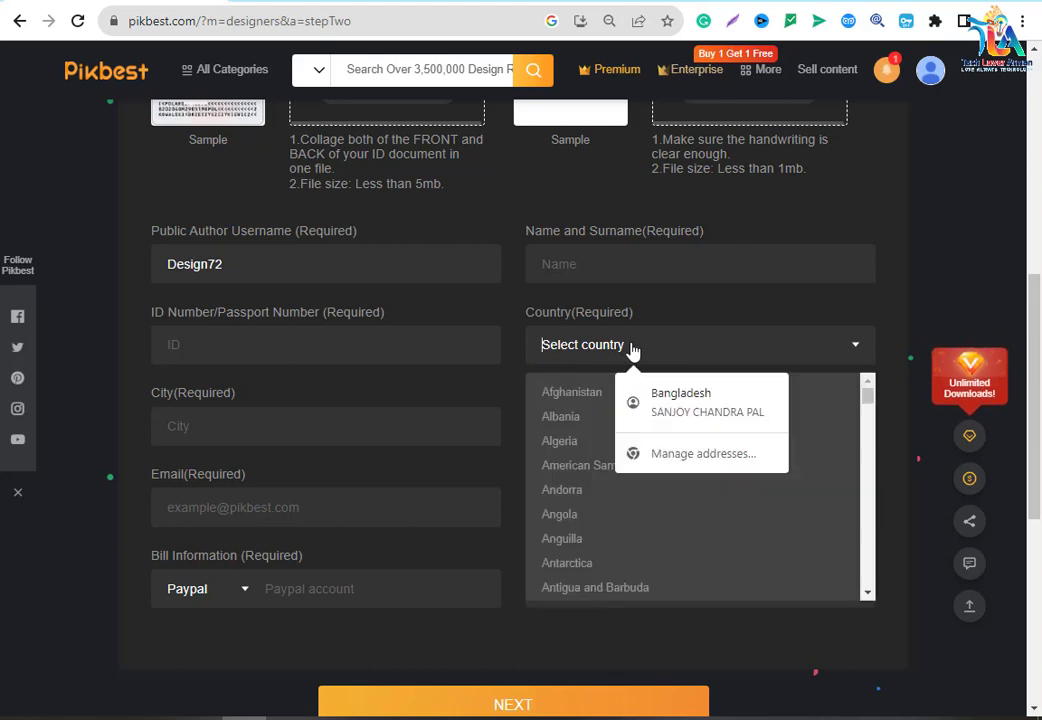
{"action": "left_click", "coordinate": [578, 540]}
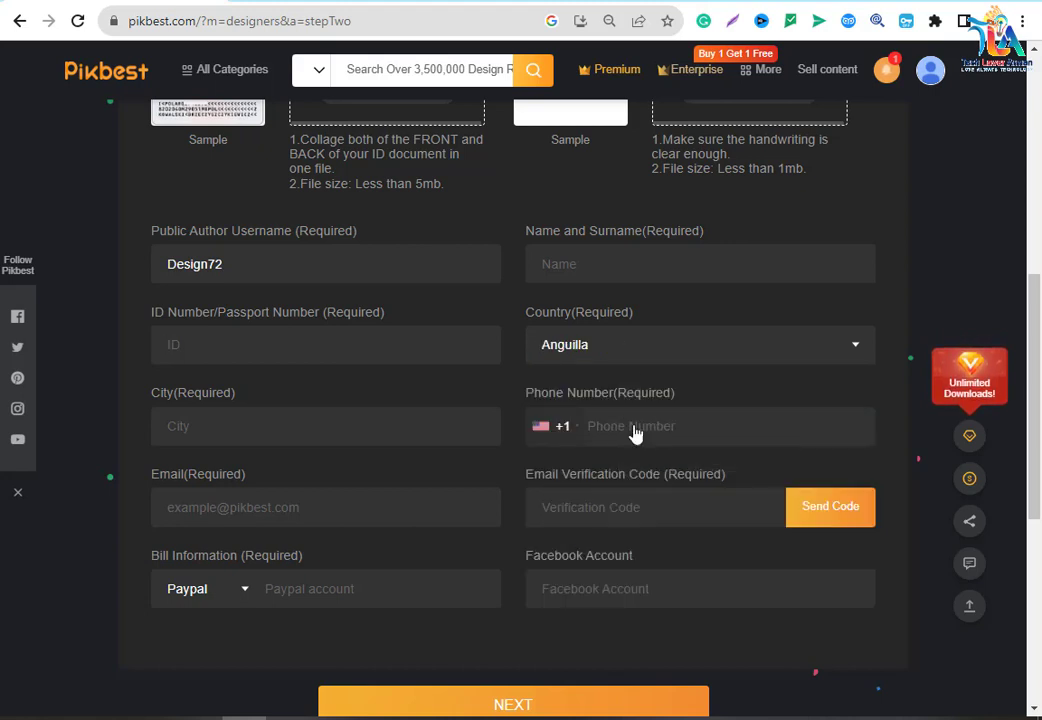
{"action": "left_click", "coordinate": [639, 356]}
{"action": "scroll", "coordinate": [581, 553], "scroll_direction": "down", "scroll_amount": 3}
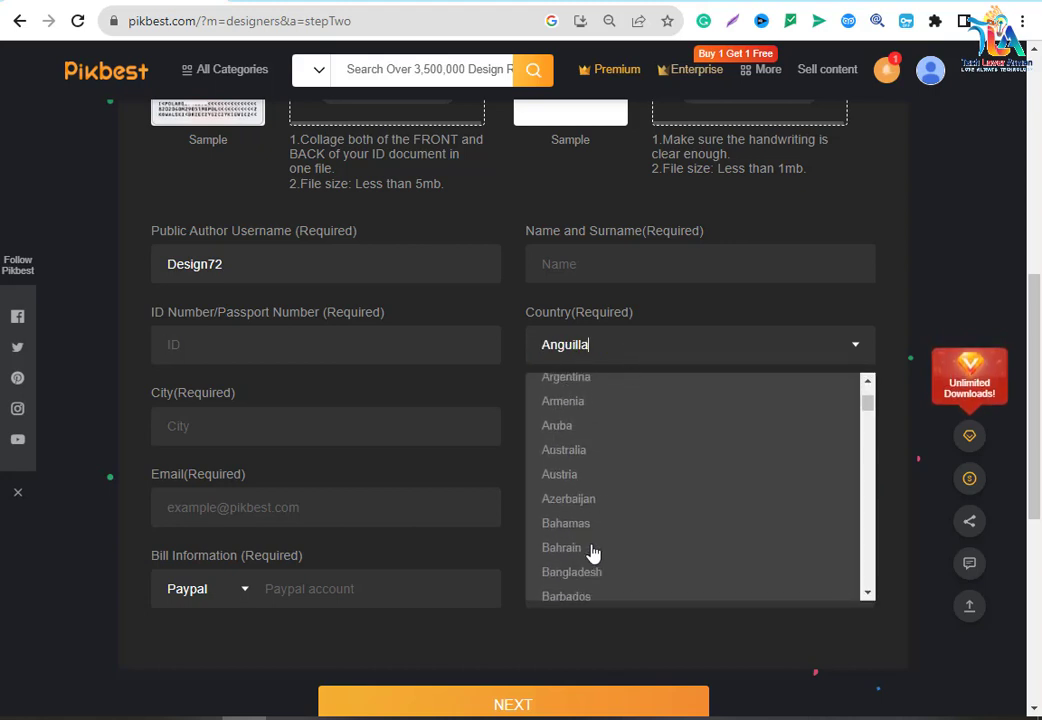
{"action": "left_click", "coordinate": [589, 506]}
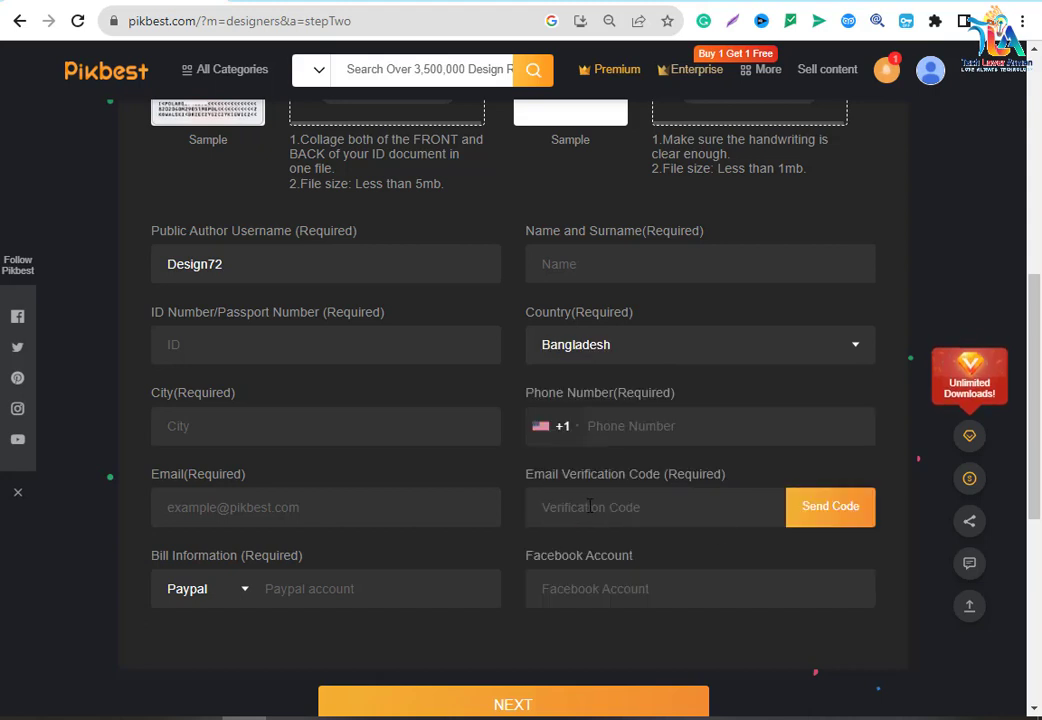
Step: Set the phone number's country code to Bangladesh (+880)
{"action": "left_click", "coordinate": [558, 432]}
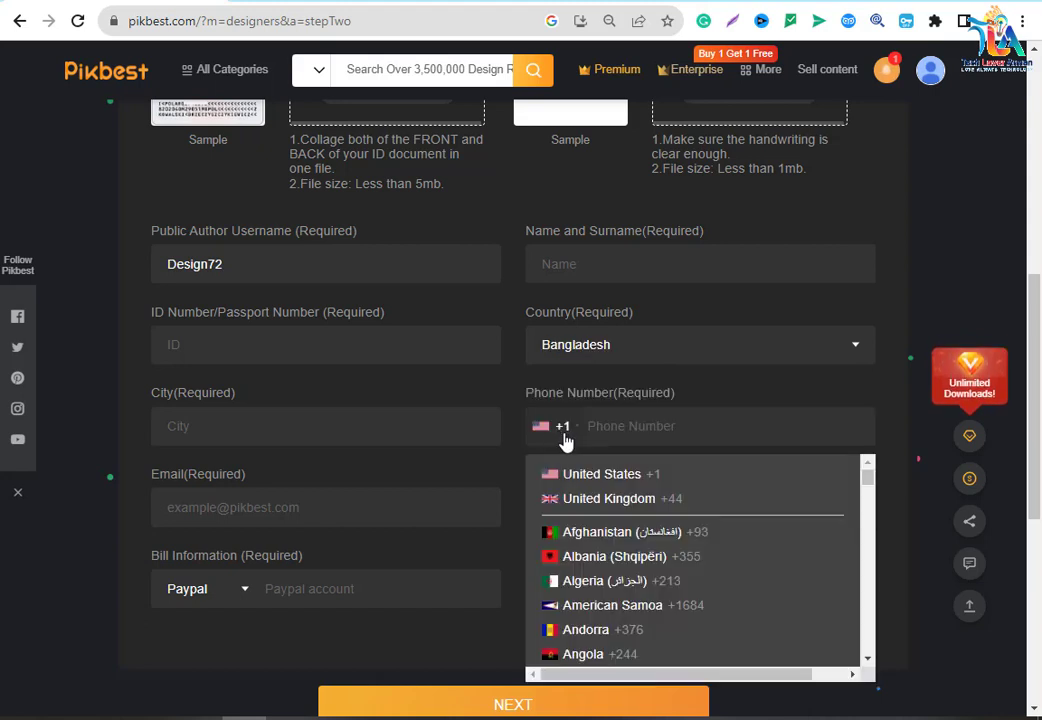
{"action": "scroll", "coordinate": [585, 612], "scroll_direction": "down", "scroll_amount": 3}
{"action": "scroll", "coordinate": [597, 622], "scroll_direction": "down", "scroll_amount": 3}
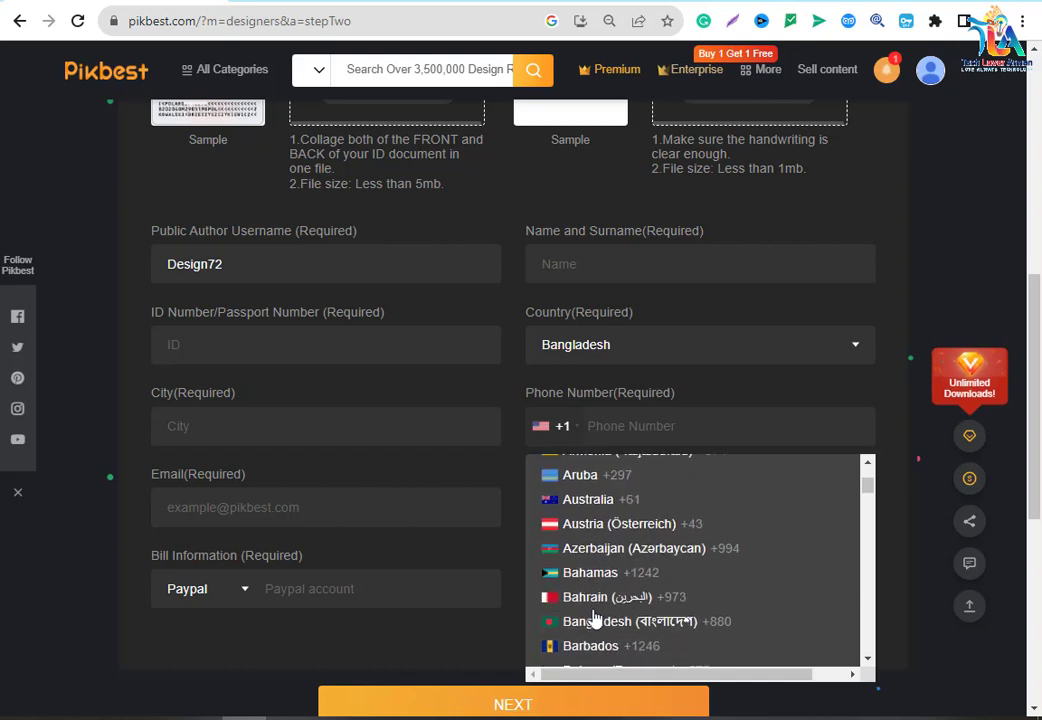
{"action": "left_click", "coordinate": [590, 626]}
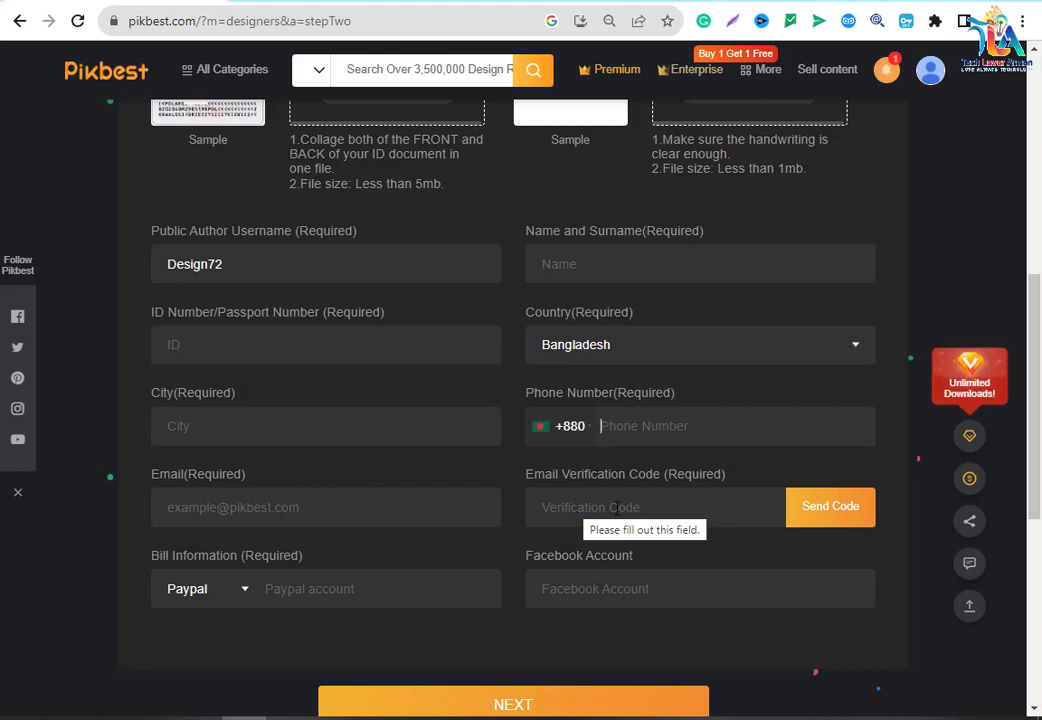
Step: Check the payment methods offered for the bill information and the Facebook account field beside it
{"action": "left_click", "coordinate": [237, 597]}
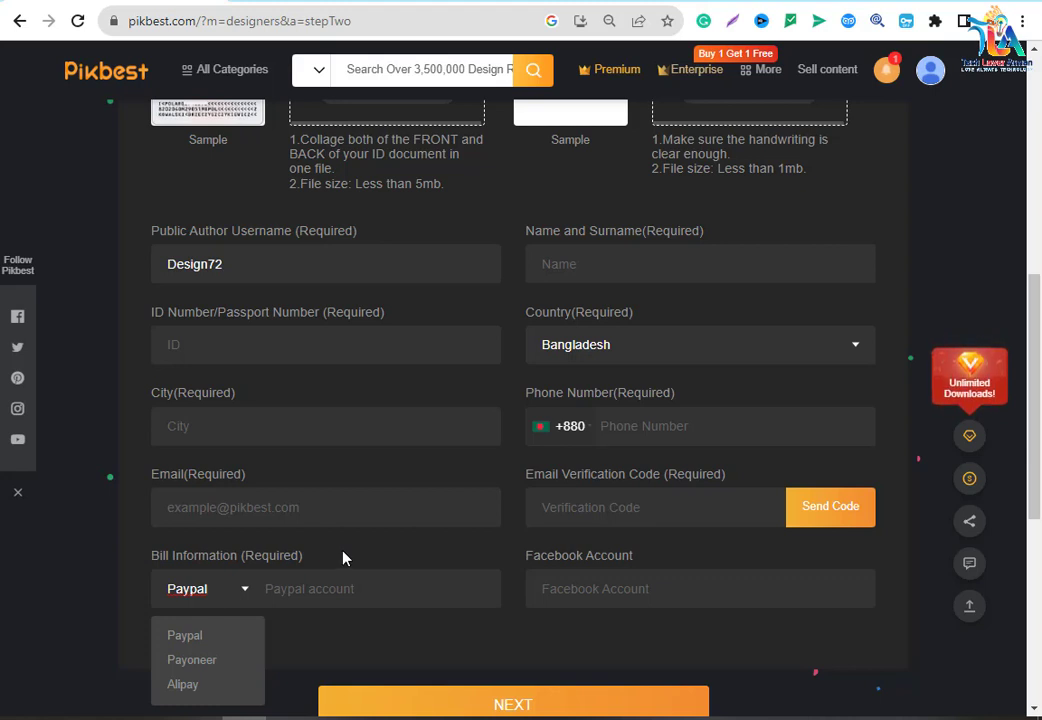
{"action": "left_click", "coordinate": [600, 589]}
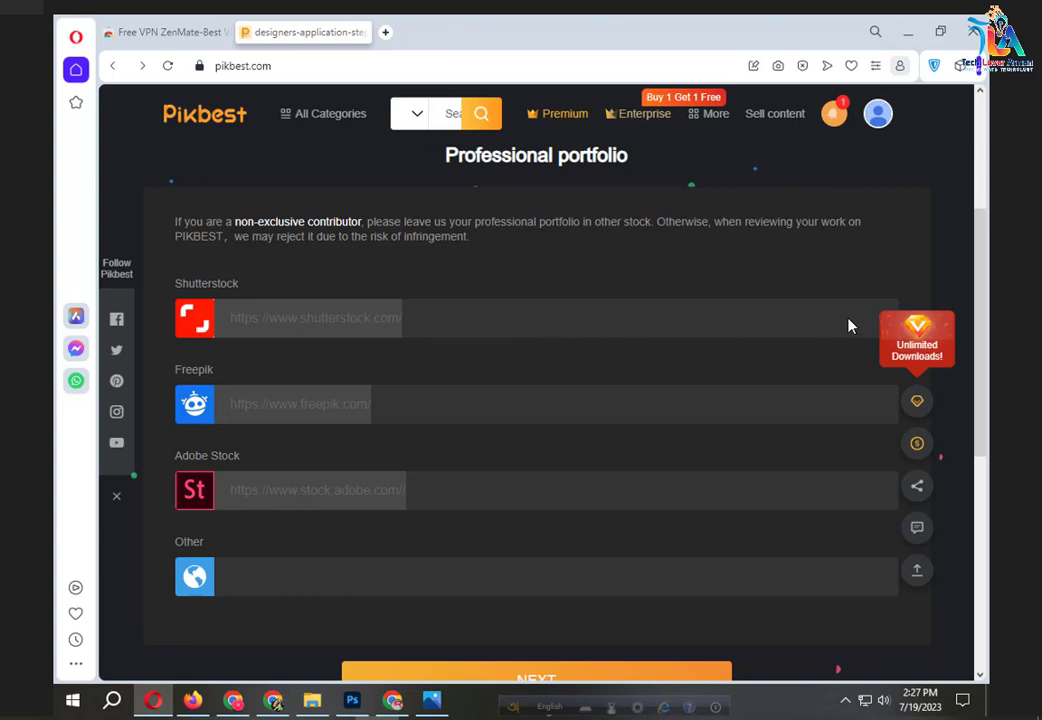
Step: Switch to Opera and proceed past the professional portfolio page, leaving the stock site links empty
{"action": "left_click", "coordinate": [547, 675]}
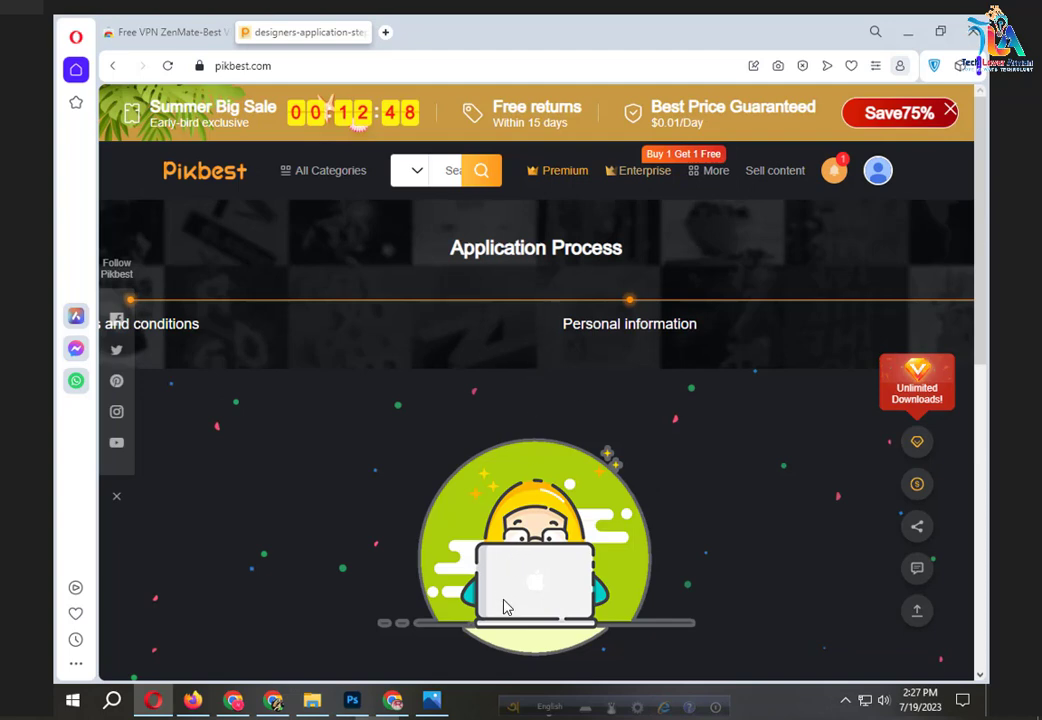
{"action": "scroll", "coordinate": [507, 603], "scroll_direction": "down", "scroll_amount": 3}
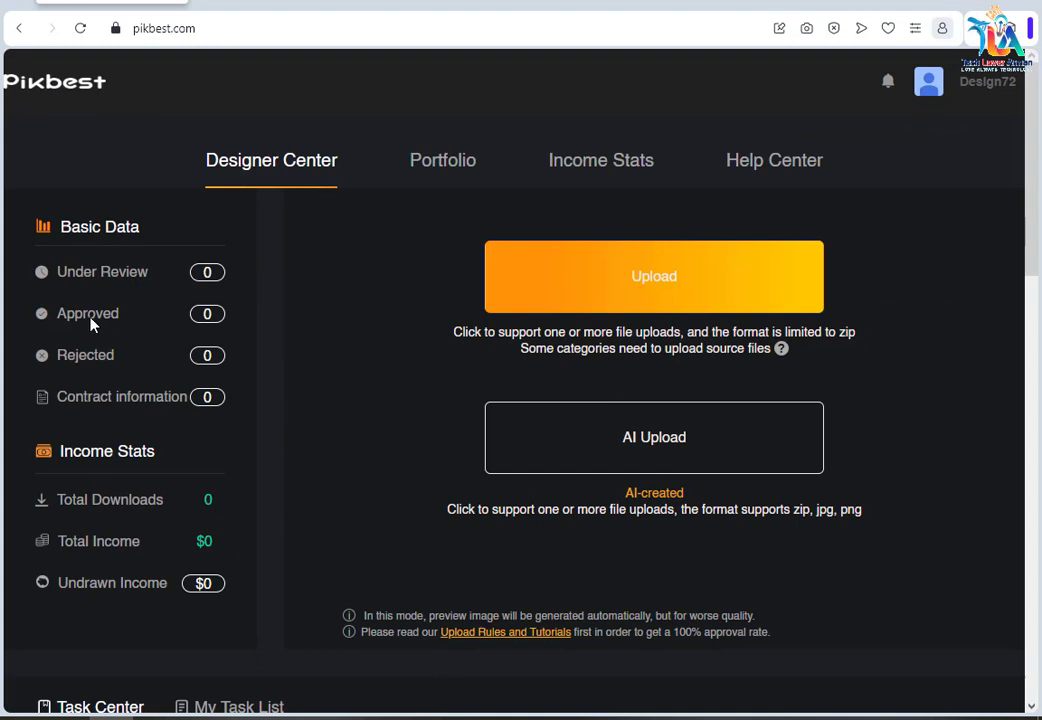
Step: Look over the new account's portfolio categories and return to the Designer Center to check the undrawn income
{"action": "left_click", "coordinate": [443, 163]}
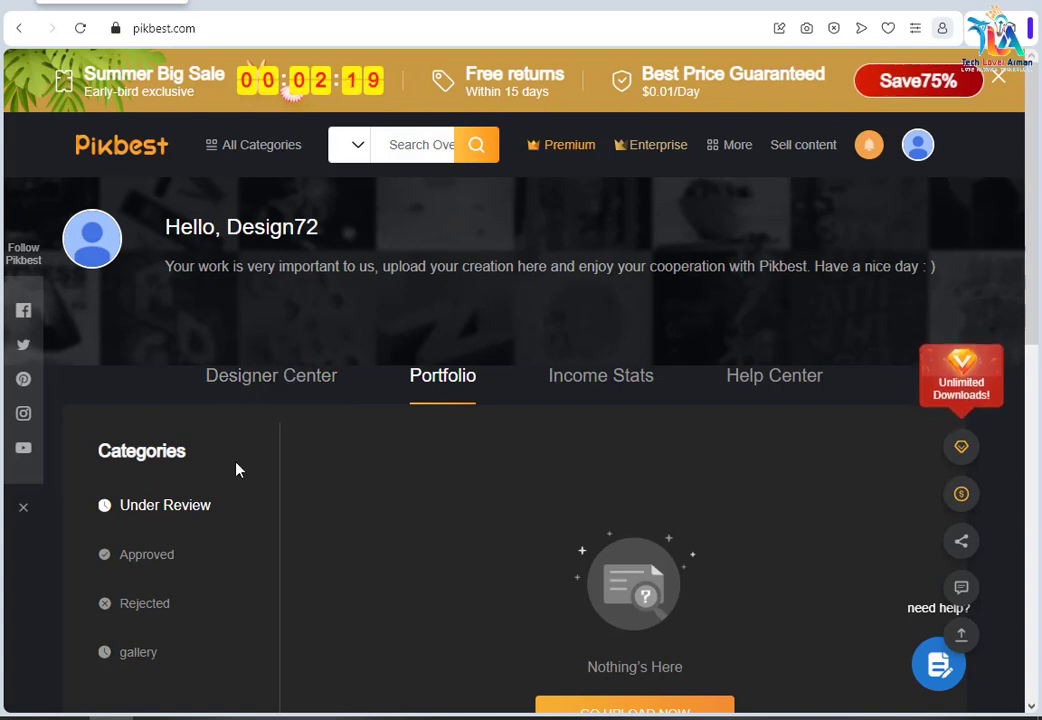
{"action": "left_click", "coordinate": [251, 373]}
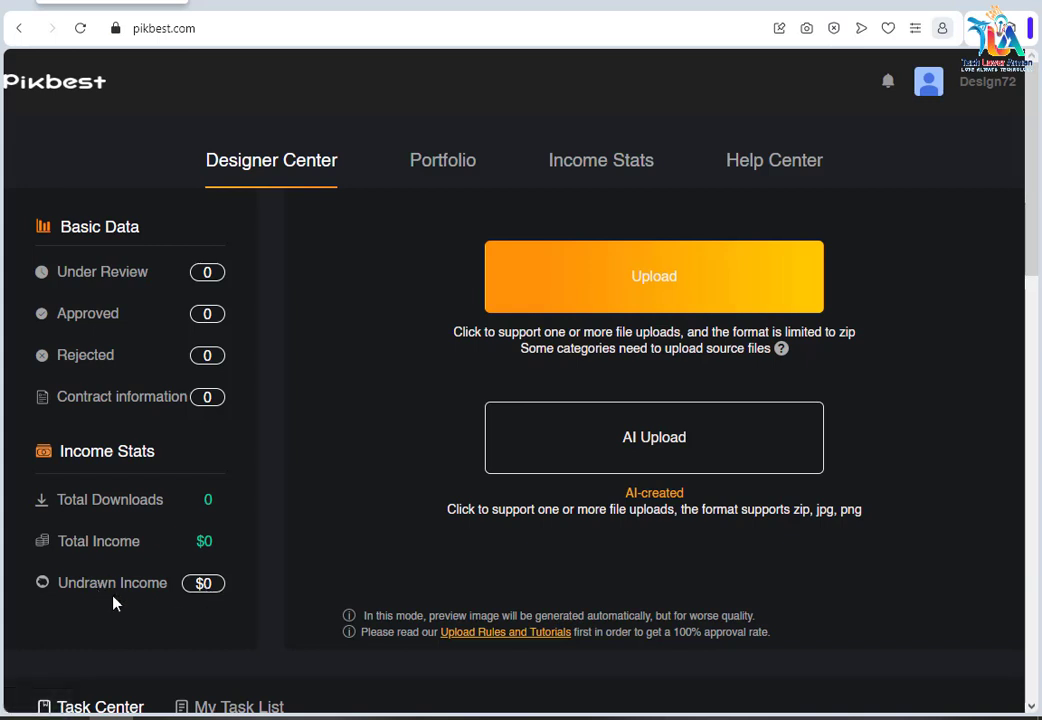
{"action": "left_click", "coordinate": [204, 588]}
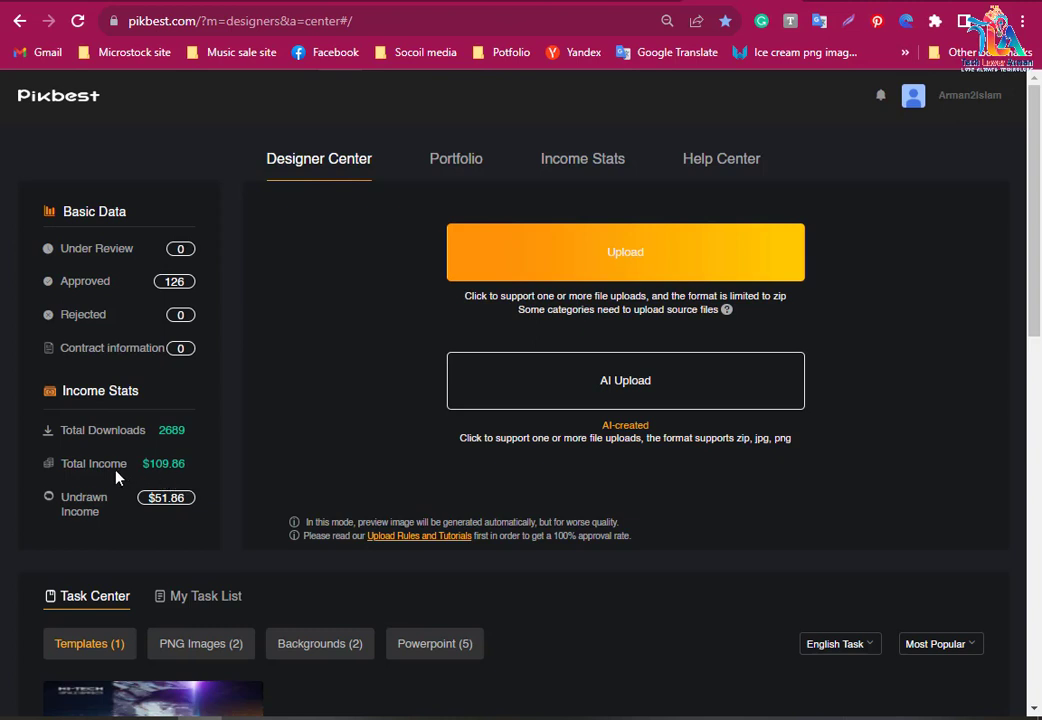
Step: Switch to the established contributor account in Chrome and review its income stats by design type
{"action": "left_click", "coordinate": [176, 507]}
{"action": "left_click", "coordinate": [578, 175]}
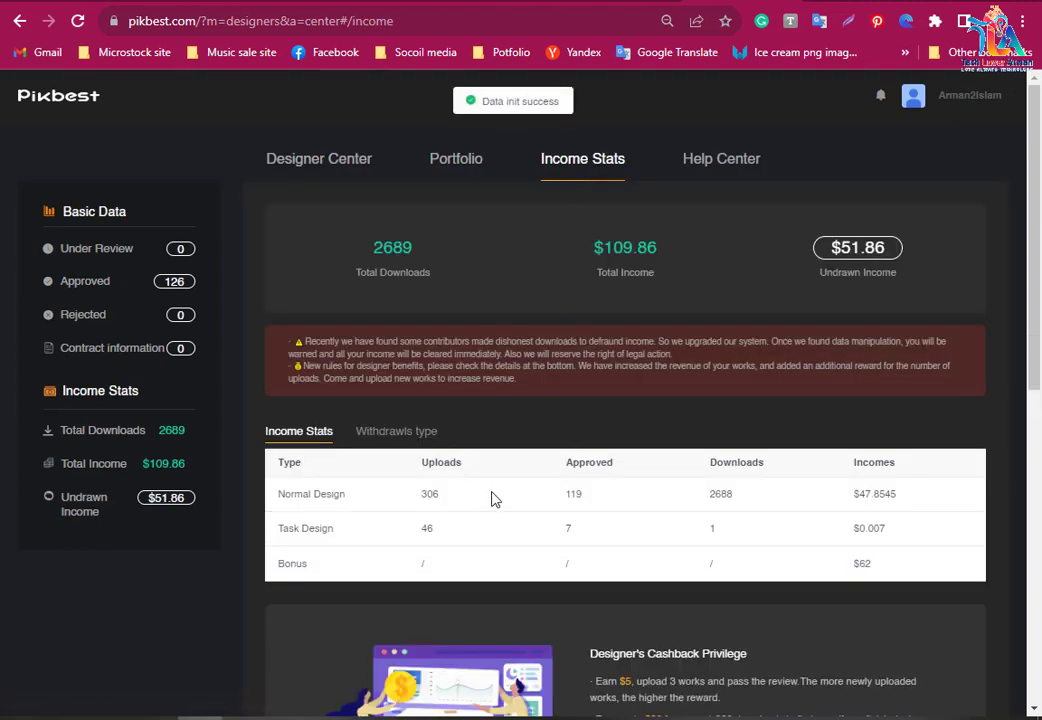
{"action": "scroll", "coordinate": [643, 525], "scroll_direction": "down", "scroll_amount": 1}
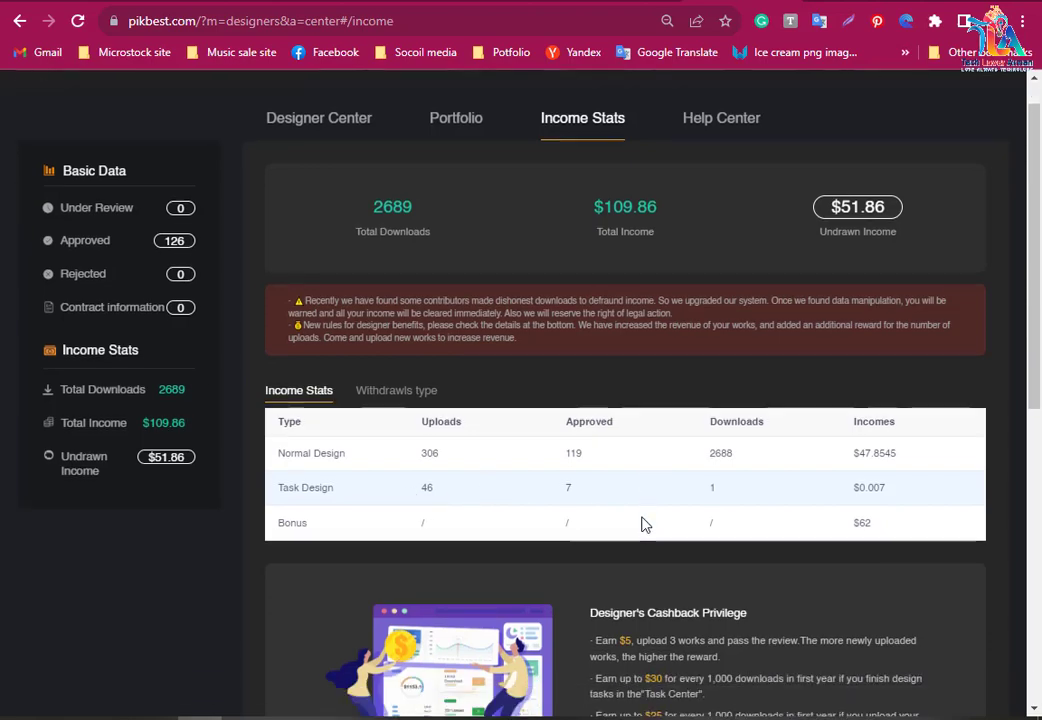
{"action": "scroll", "coordinate": [643, 525], "scroll_direction": "down", "scroll_amount": 3}
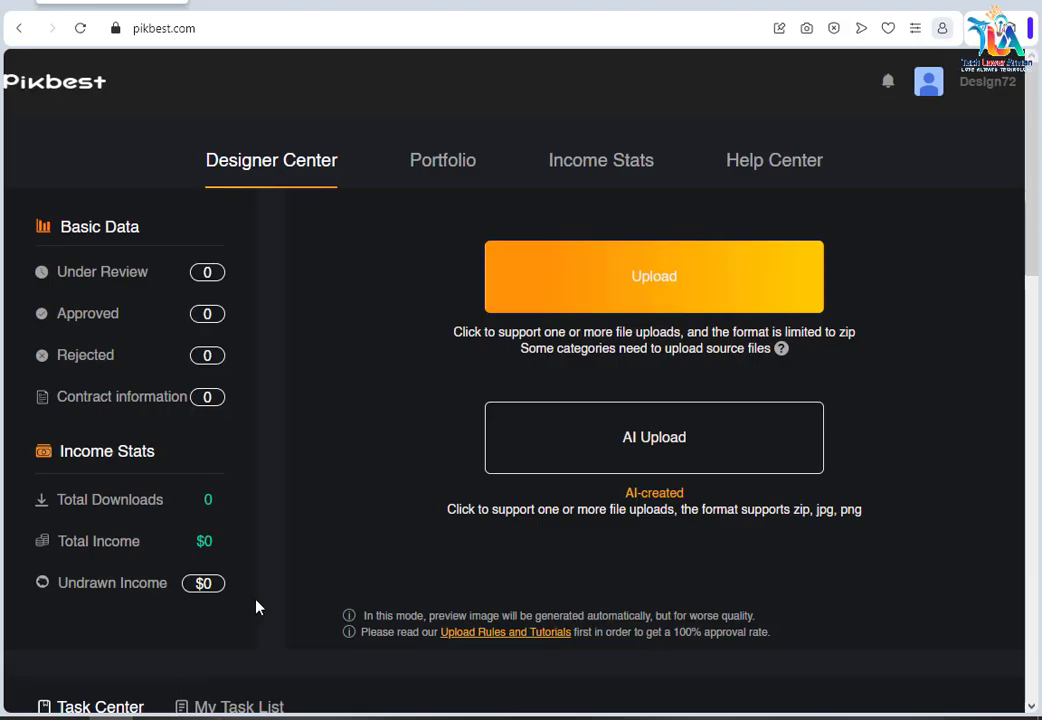
Step: Switch back to Opera and review the new account's income stats and the designer's cashback privileges
{"action": "left_click", "coordinate": [612, 174]}
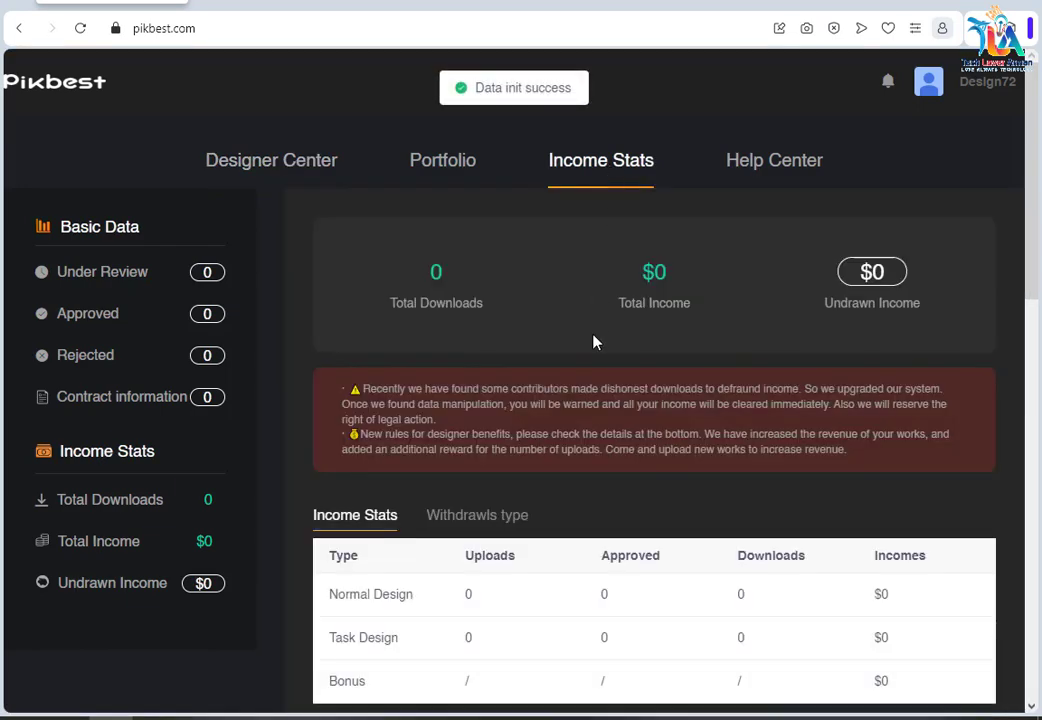
{"action": "scroll", "coordinate": [594, 342], "scroll_direction": "down", "scroll_amount": 3}
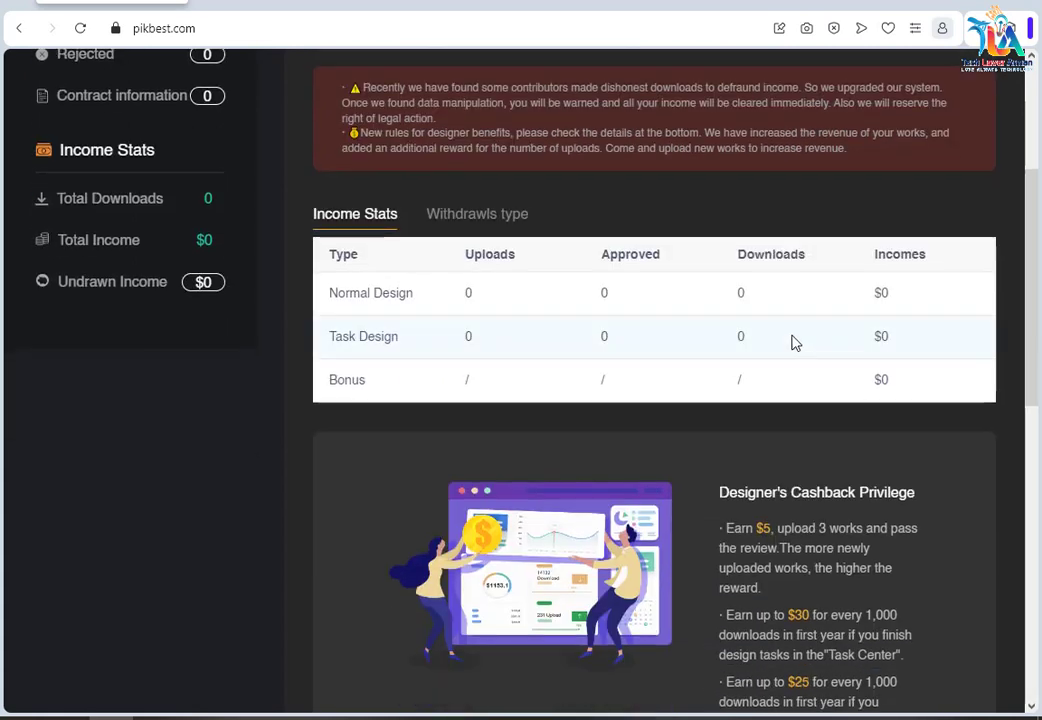
{"action": "scroll", "coordinate": [784, 367], "scroll_direction": "down", "scroll_amount": 2}
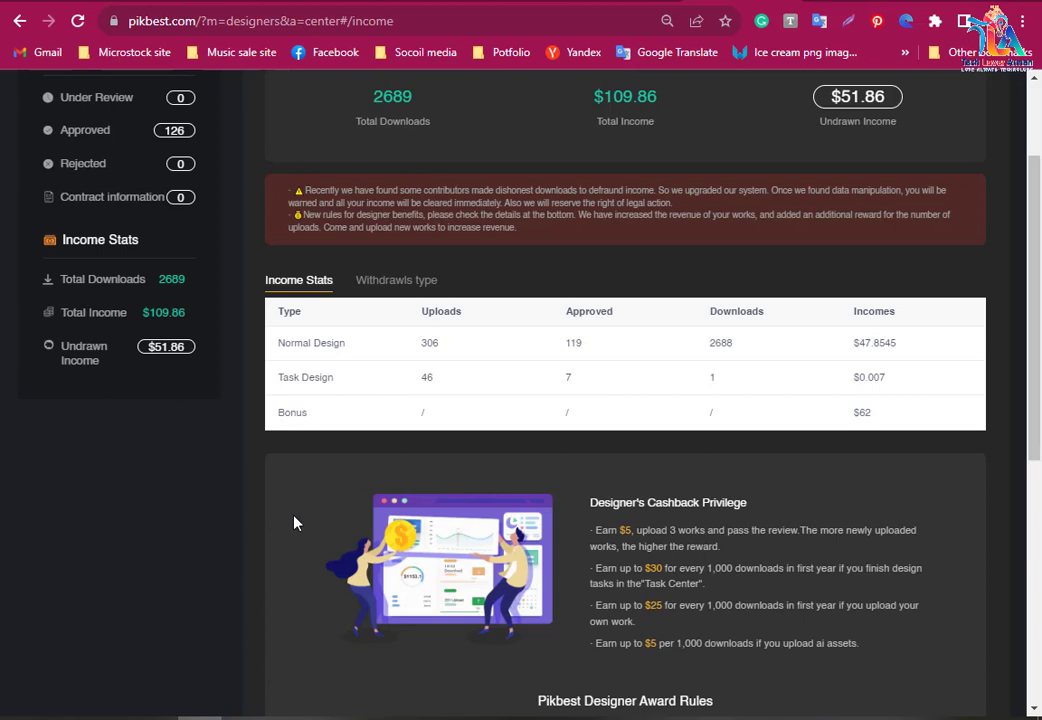
Step: Switch to Chrome and read the Pikbest Designer Award Rules and the Additional New Uploads Rewards
{"action": "scroll", "coordinate": [295, 523], "scroll_direction": "down", "scroll_amount": 5}
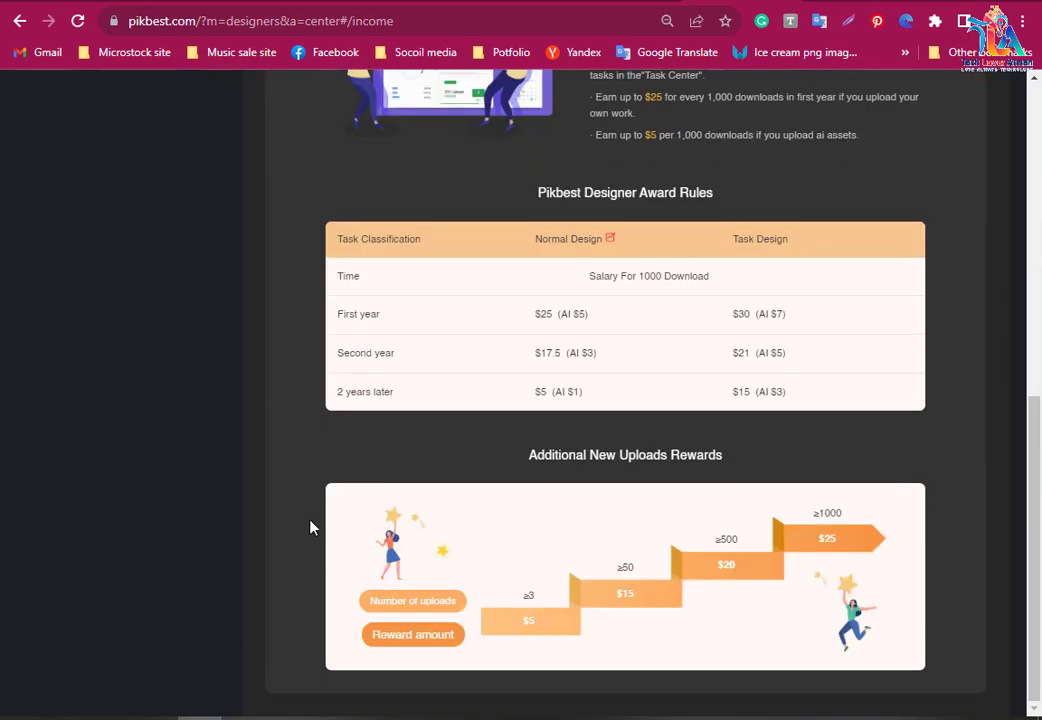
{"action": "scroll", "coordinate": [312, 528], "scroll_direction": "up", "scroll_amount": 10}
Step: View the Task Center in the established account's Designer Center and return to the new account's income stats in Opera
{"action": "left_click", "coordinate": [317, 118]}
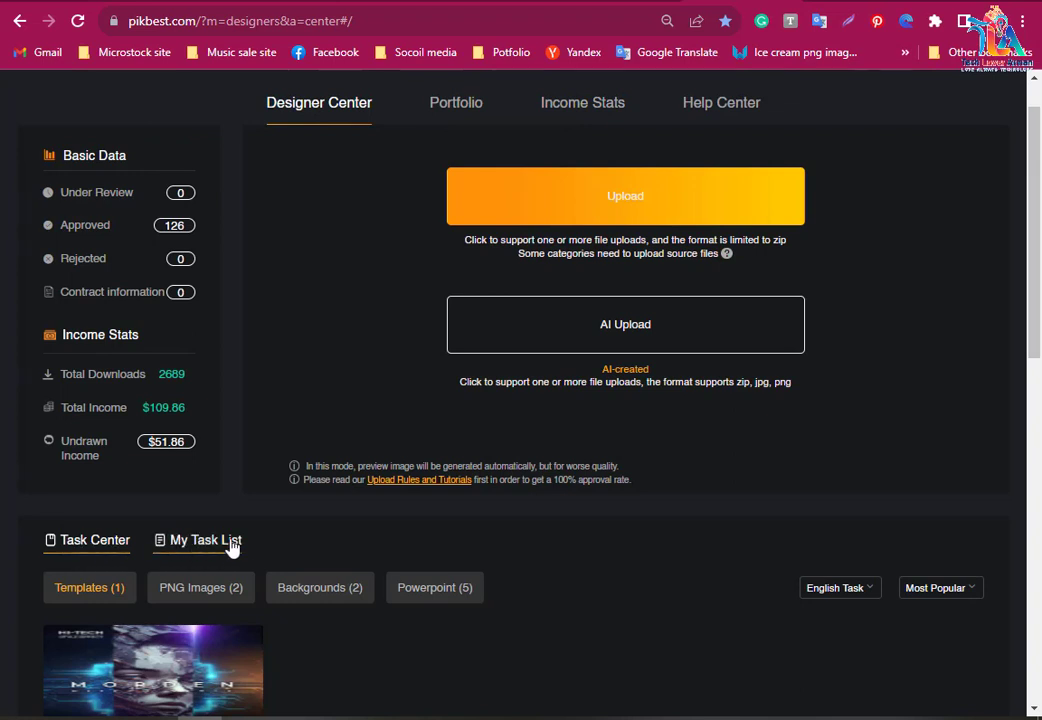
{"action": "scroll", "coordinate": [300, 600], "scroll_direction": "down", "scroll_amount": 2}
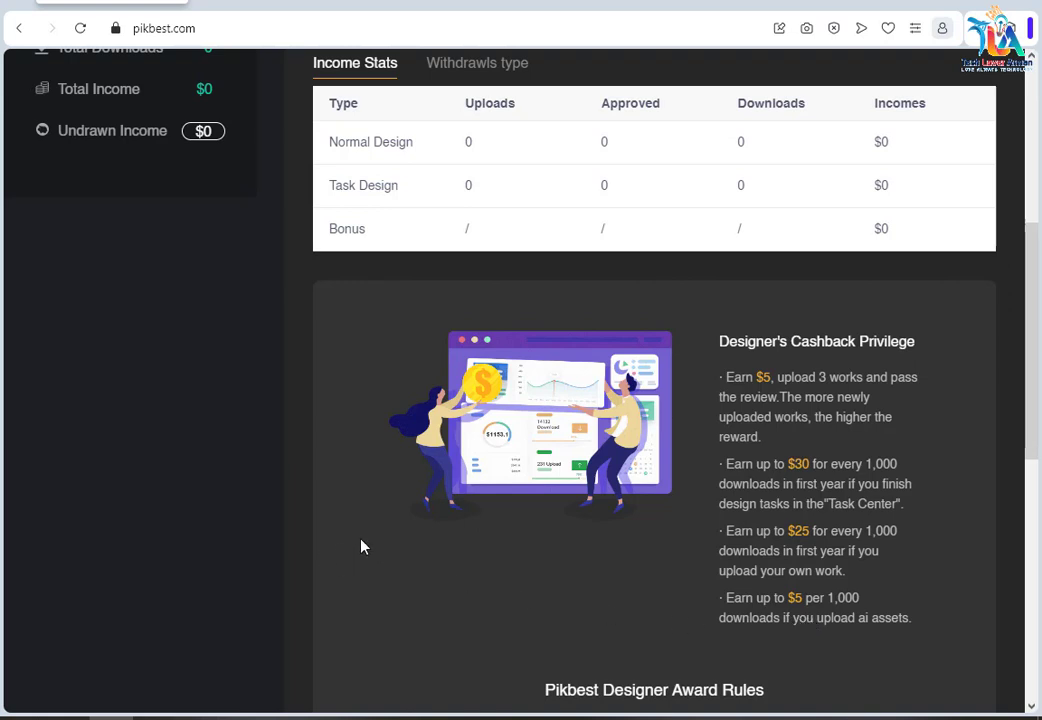
{"action": "scroll", "coordinate": [362, 546], "scroll_direction": "up", "scroll_amount": 2}
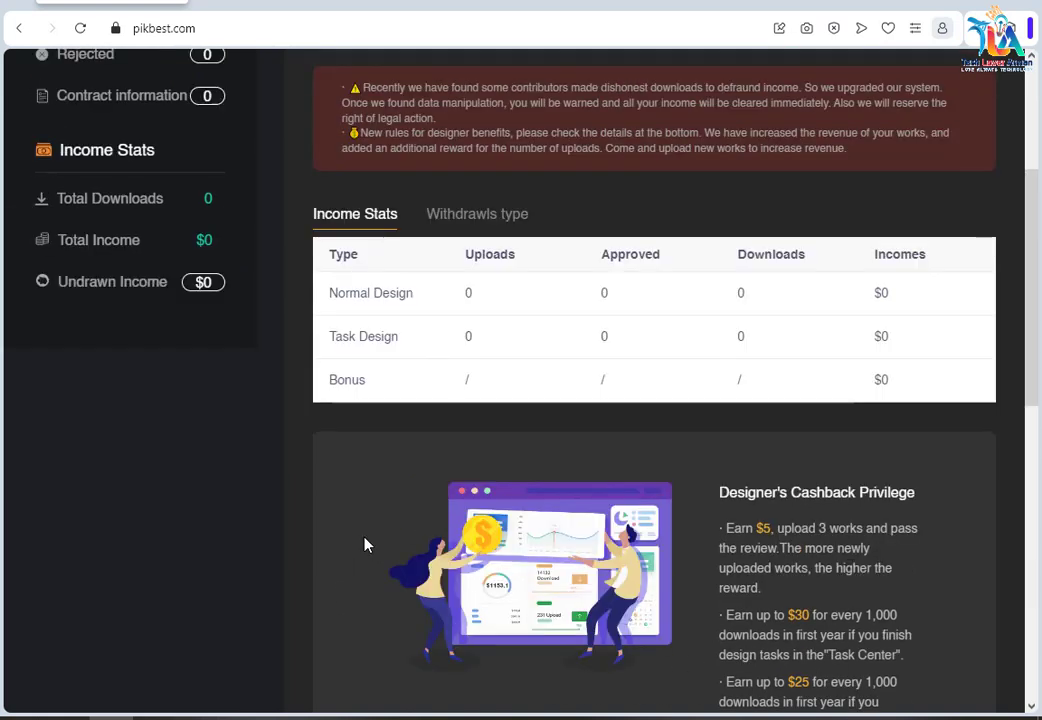